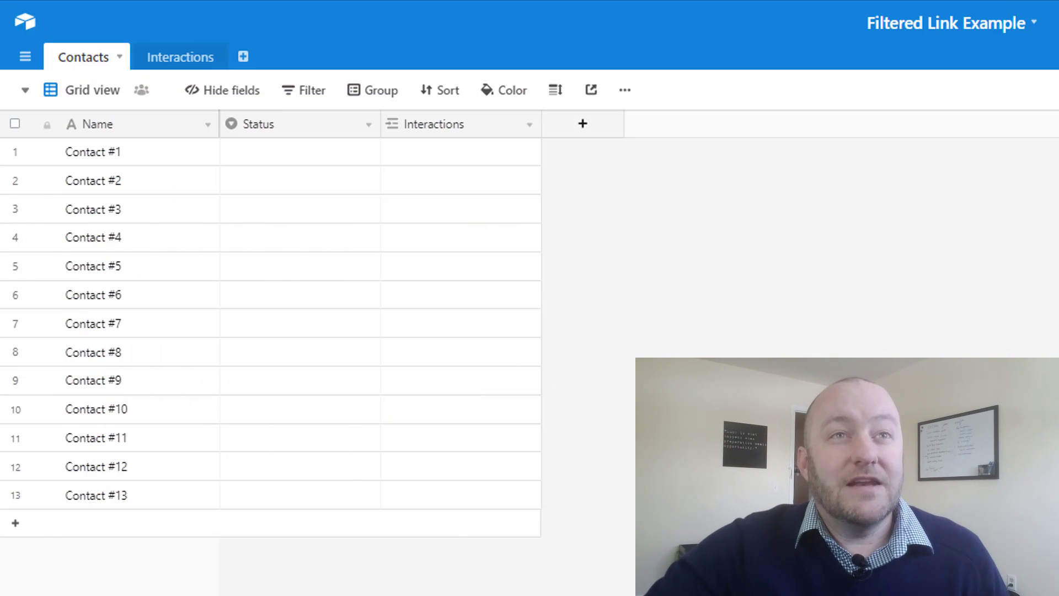
# - Create the Status options Lead and Clients, giving Contact #2 Lead and Contact #3 Clients
pyautogui.click(183, 243)
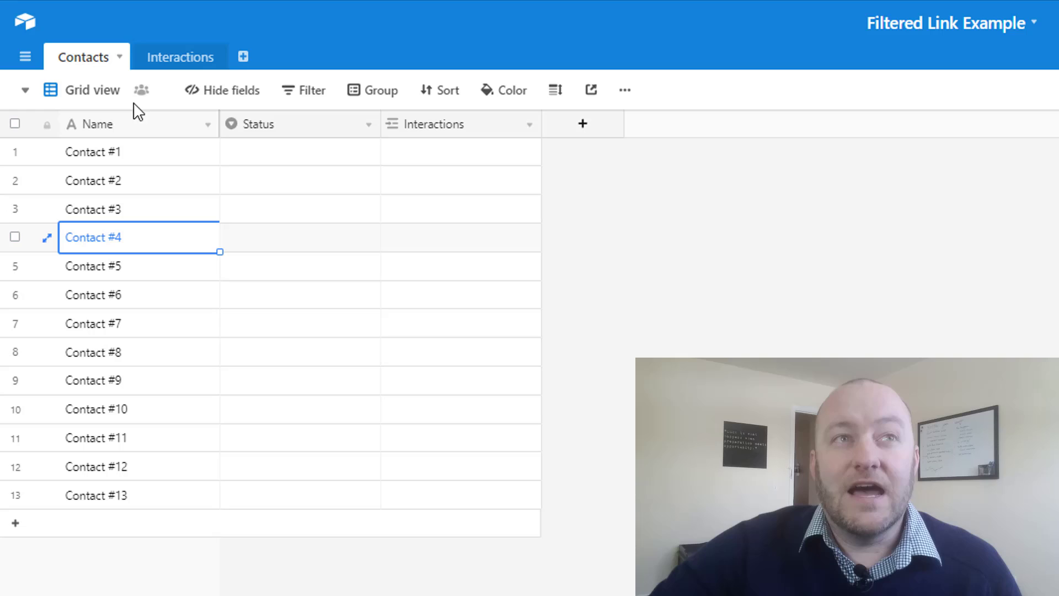
pyautogui.click(174, 61)
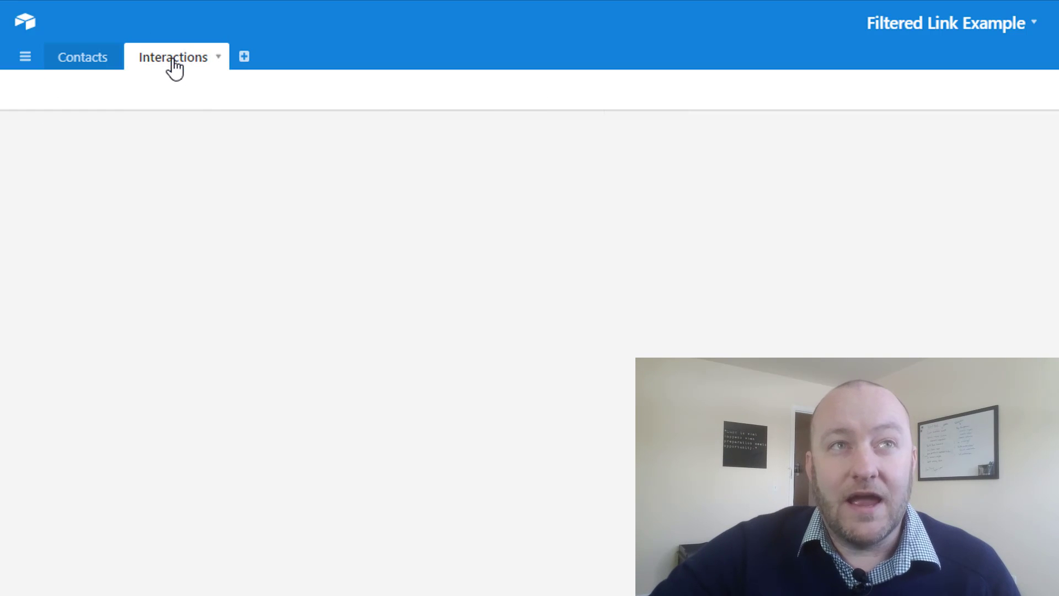
pyautogui.click(89, 60)
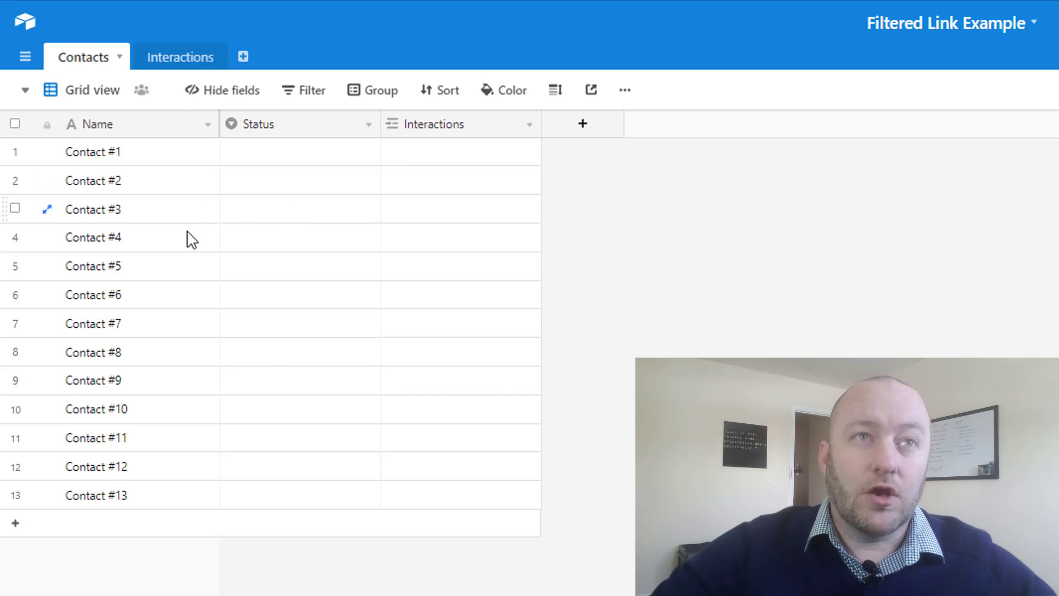
pyautogui.click(159, 250)
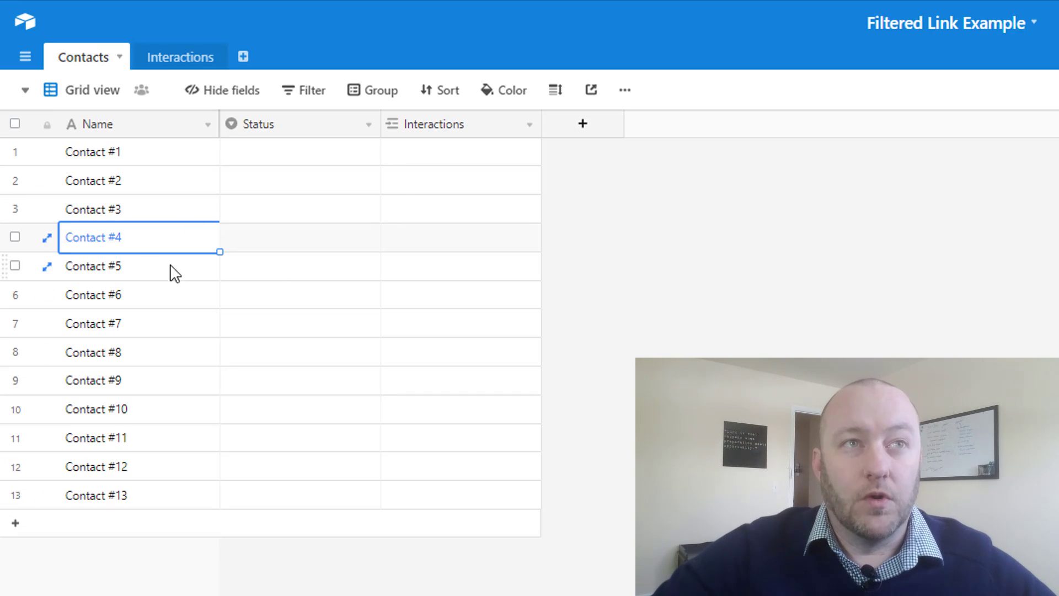
pyautogui.doubleClick(291, 193)
pyautogui.click(303, 300)
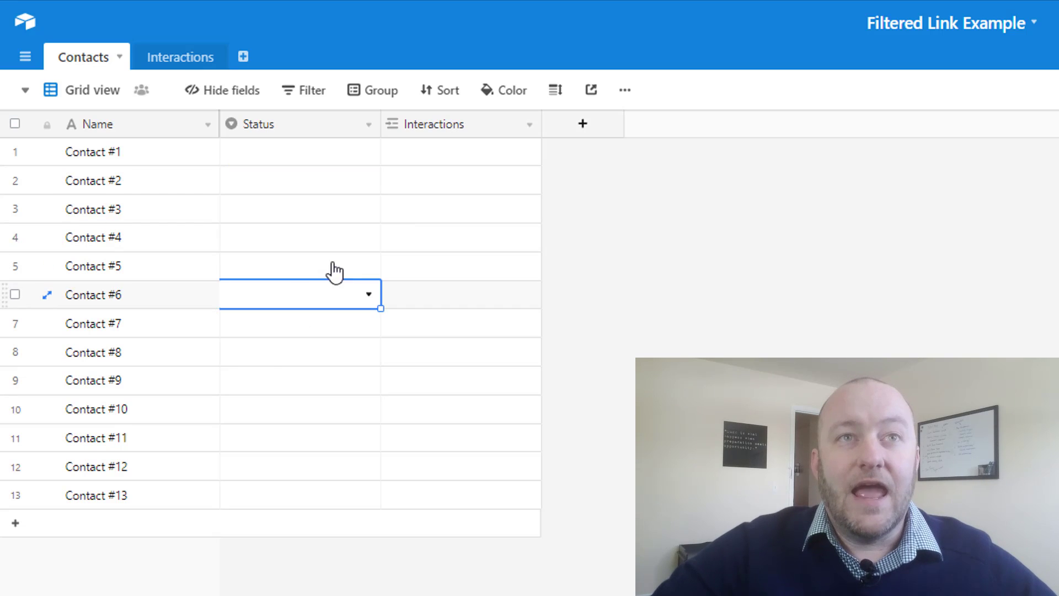
pyautogui.click(417, 193)
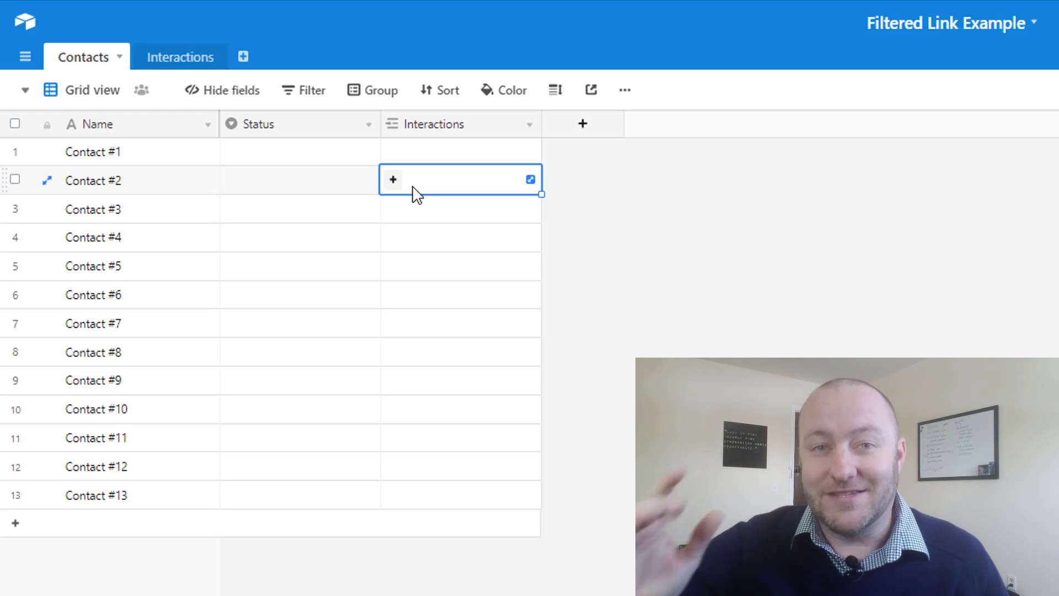
pyautogui.click(322, 196)
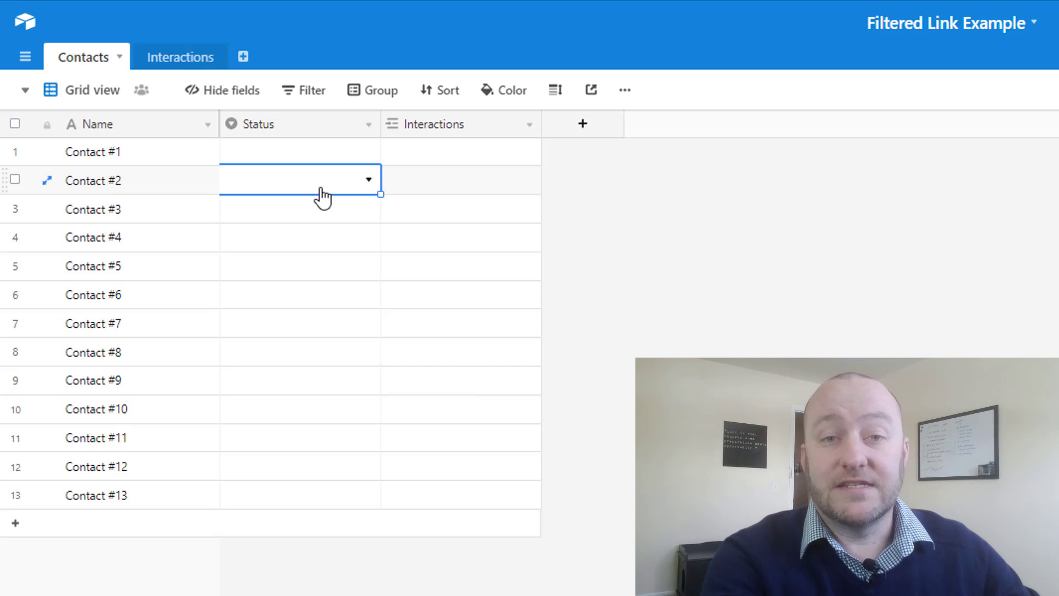
pyautogui.write('Lead')
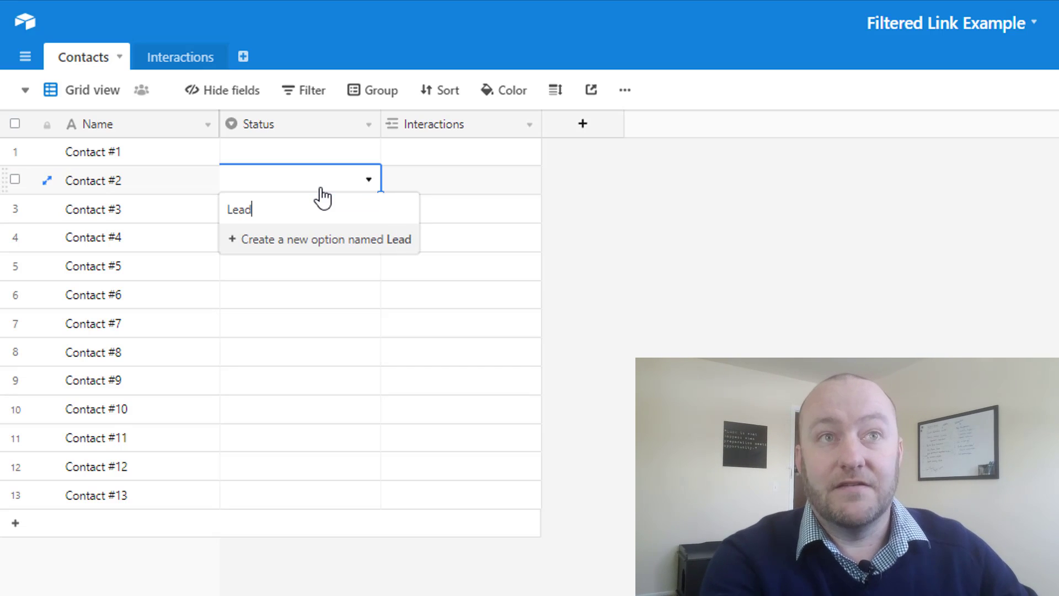
pyautogui.press('Return')
pyautogui.press('Down')
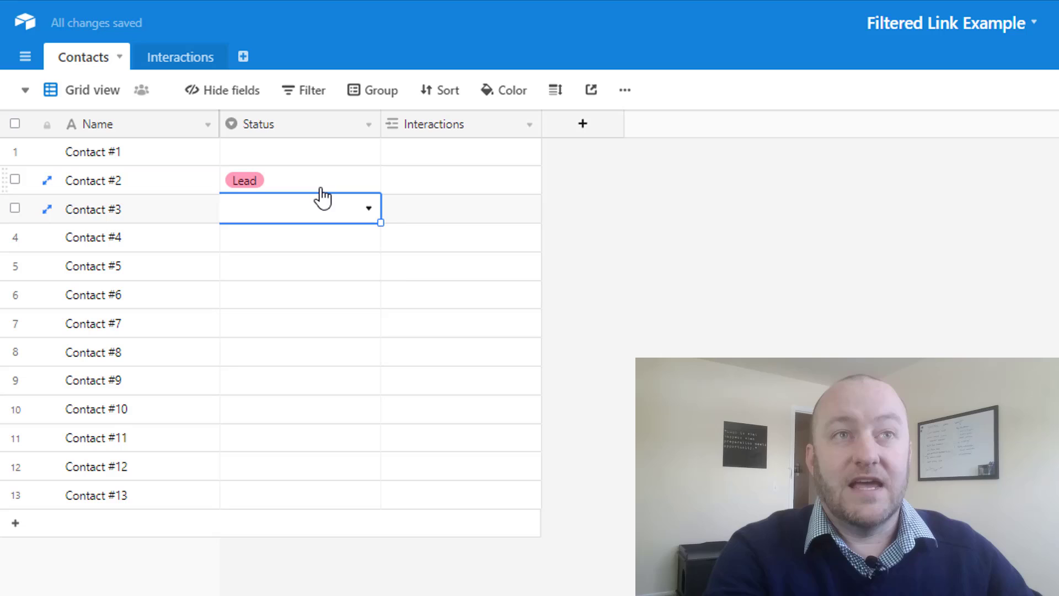
pyautogui.write('Clients')
pyautogui.press('Return')
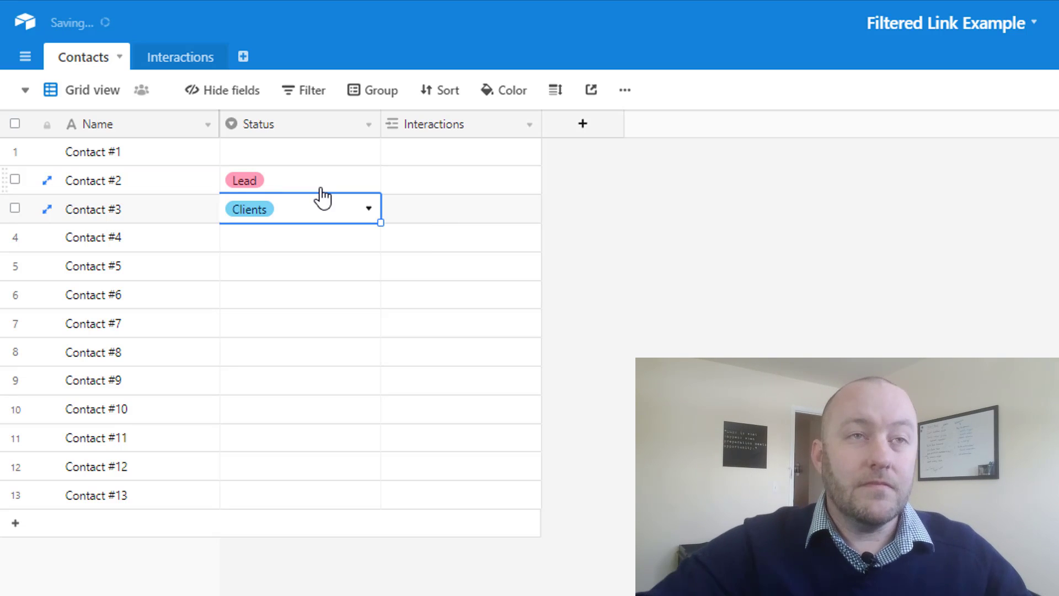
# - Set Status to Lead for Contacts #1 and #5, and Clients for #4 and #6
pyautogui.click(321, 189)
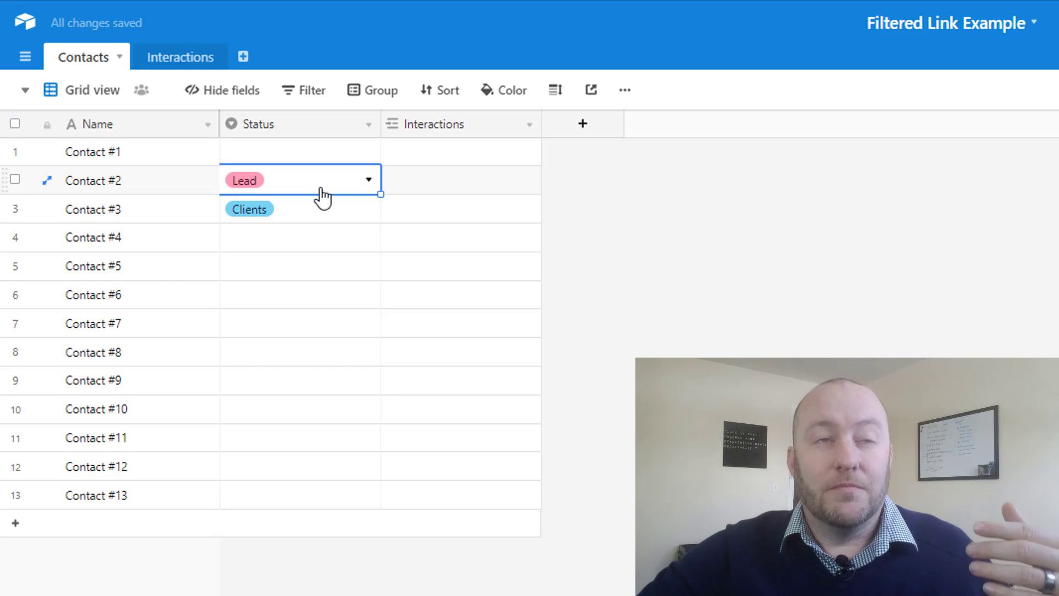
pyautogui.click(286, 157)
pyautogui.click(286, 157)
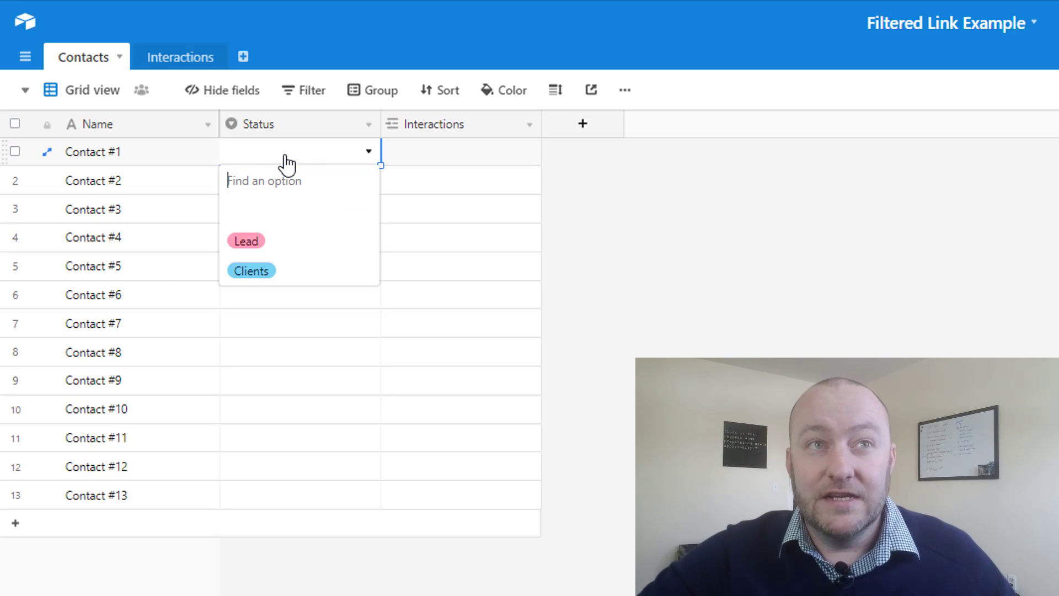
pyautogui.click(259, 254)
pyautogui.click(274, 246)
pyautogui.click(274, 246)
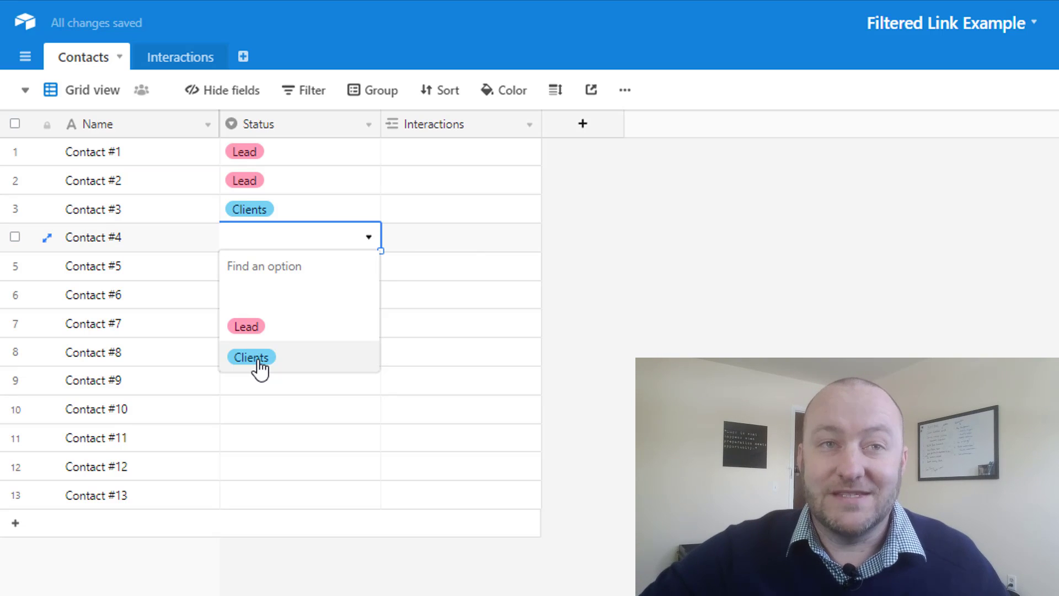
pyautogui.click(260, 364)
pyautogui.click(264, 274)
pyautogui.click(265, 274)
pyautogui.click(256, 354)
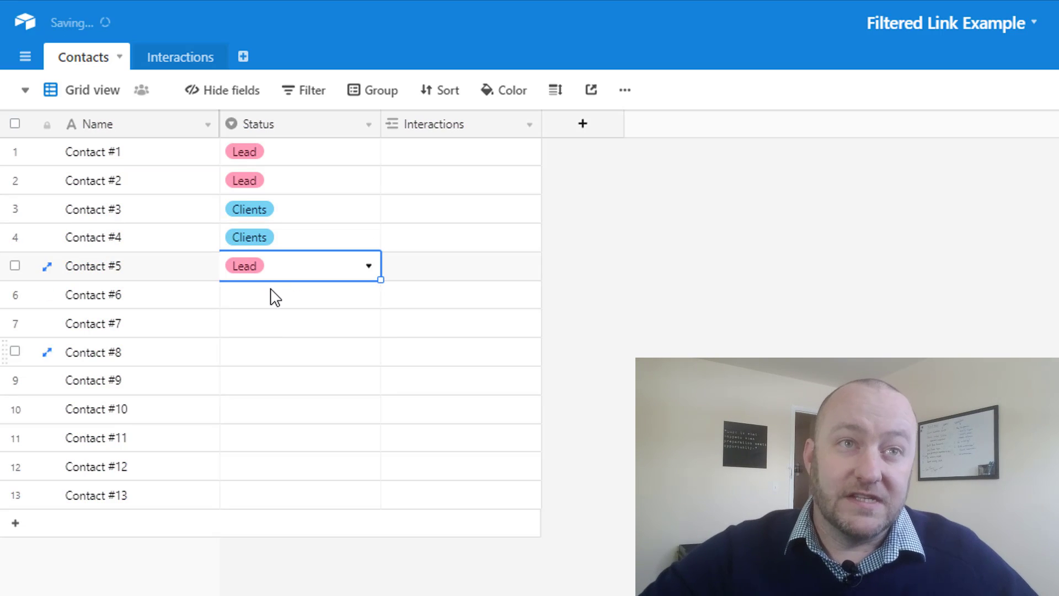
pyautogui.click(275, 298)
pyautogui.click(267, 303)
pyautogui.click(253, 425)
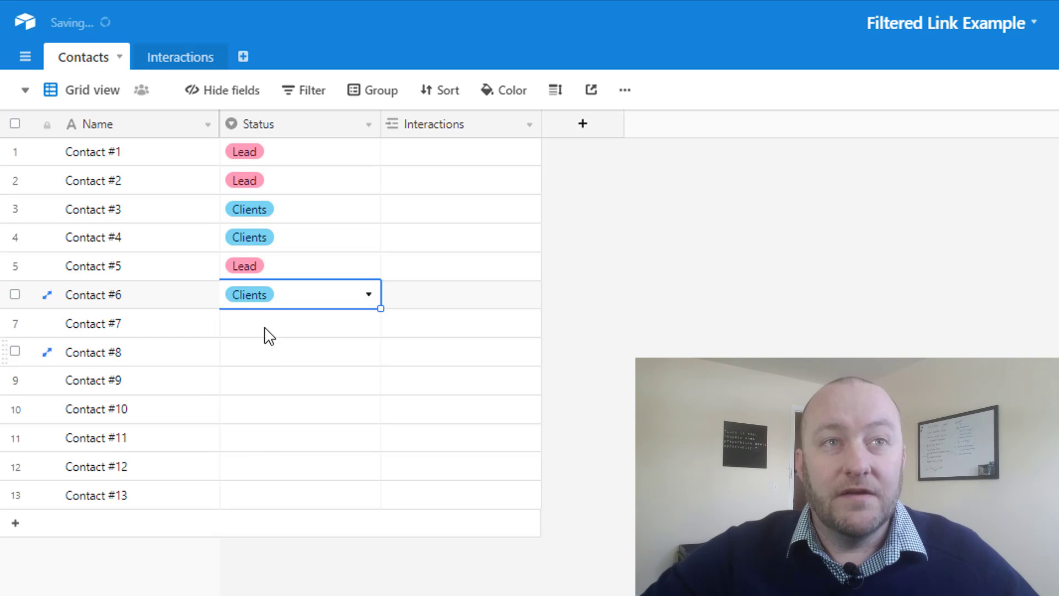
# - Set Status to Lead for Contacts #7 and #9, and Clients for Contact #8
pyautogui.click(265, 329)
pyautogui.click(265, 328)
pyautogui.click(259, 410)
pyautogui.click(270, 357)
pyautogui.click(270, 357)
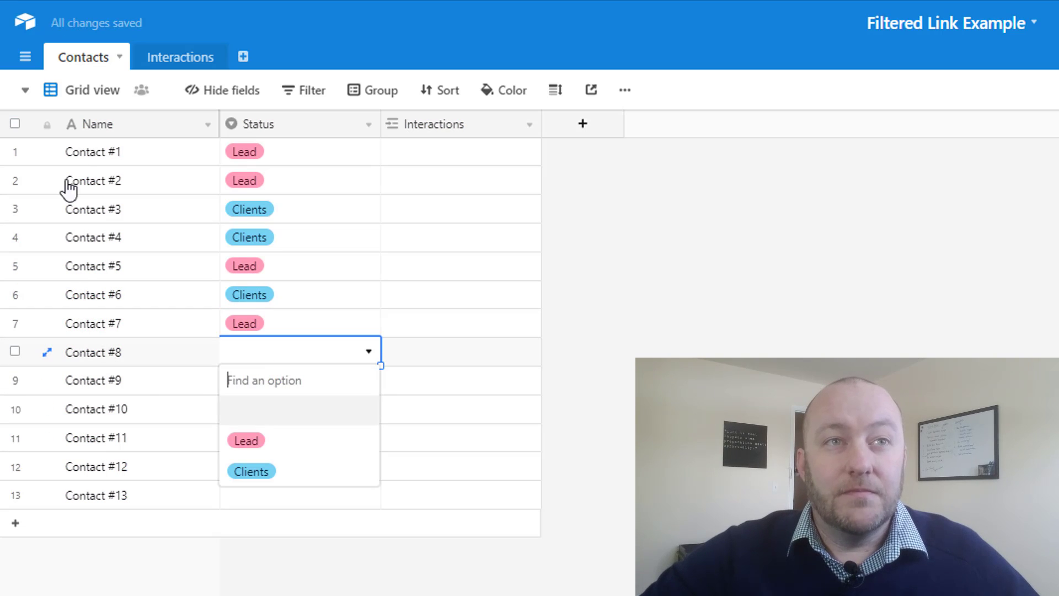
pyautogui.click(300, 474)
pyautogui.click(256, 383)
pyautogui.click(257, 384)
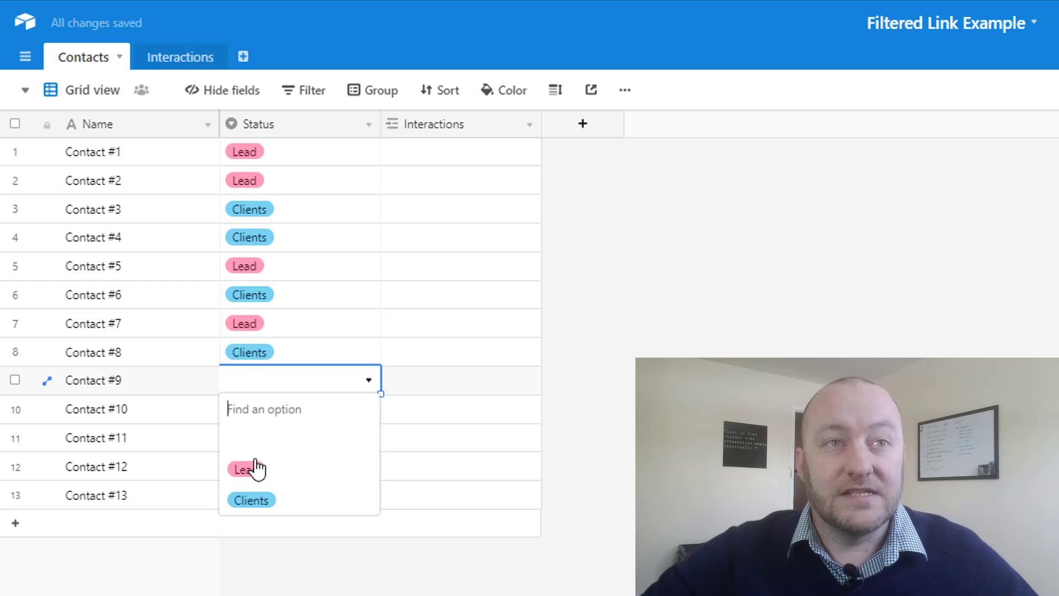
pyautogui.click(258, 469)
# - Paste Lead into Contacts #10 and #11, and set Clients for #12 and #13
pyautogui.press('Down')
pyautogui.press('Down')
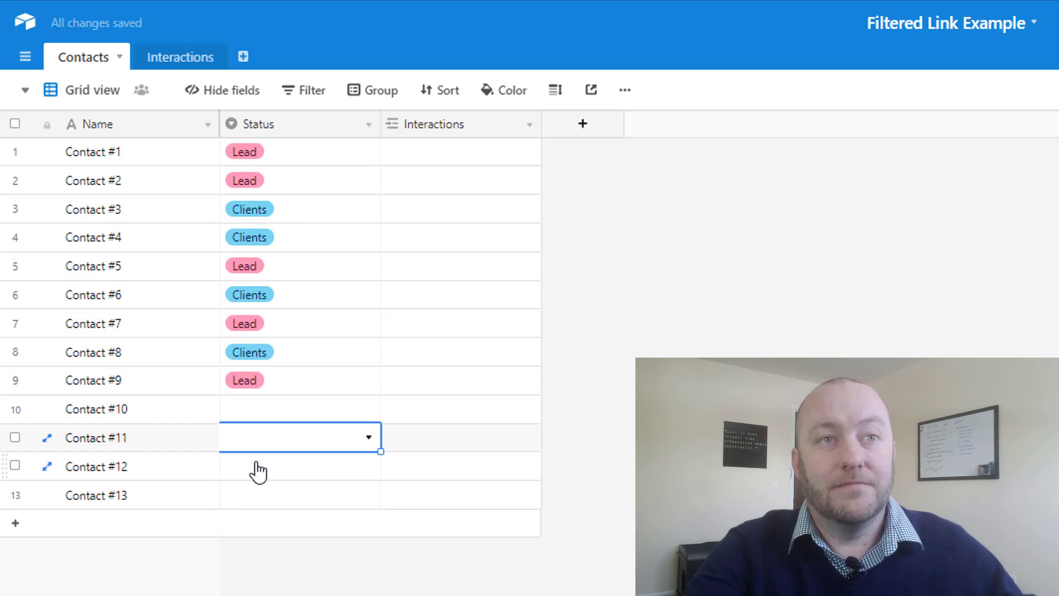
pyautogui.hotkey('shift', 'Up')
pyautogui.write('Lead Lead')
pyautogui.press('Down')
pyautogui.press('Down')
pyautogui.write('c')
pyautogui.press('Return')
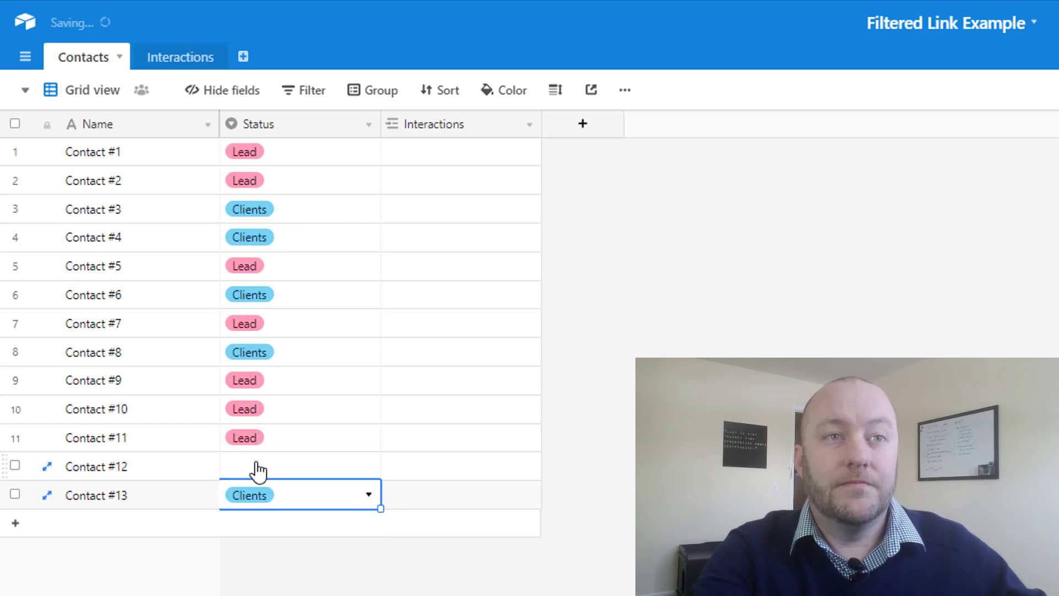
pyautogui.press('Up')
pyautogui.write('c')
pyautogui.press('Return')
pyautogui.press('Tab')
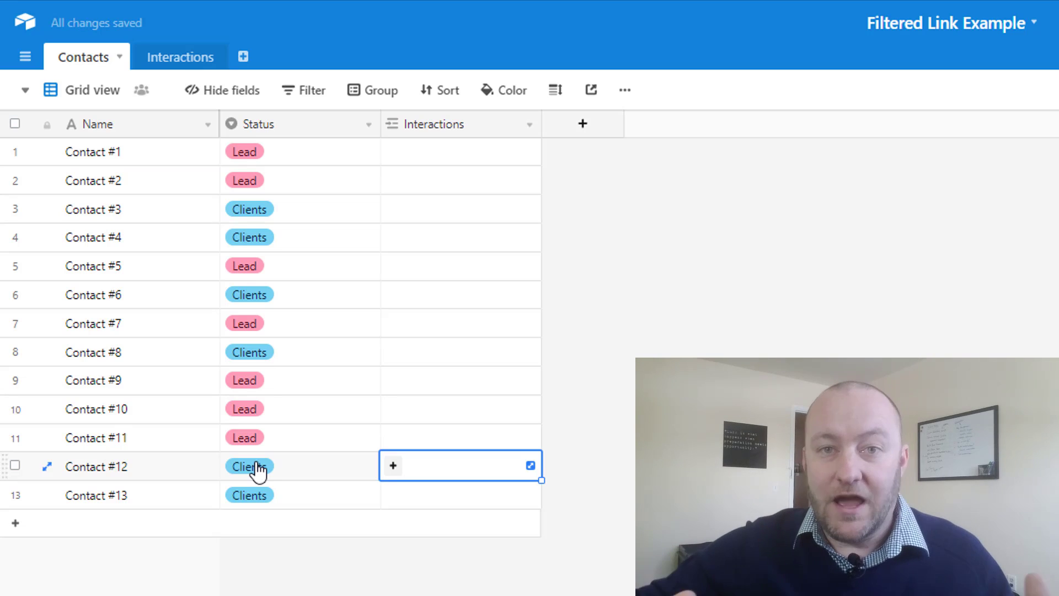
pyautogui.press('Escape')
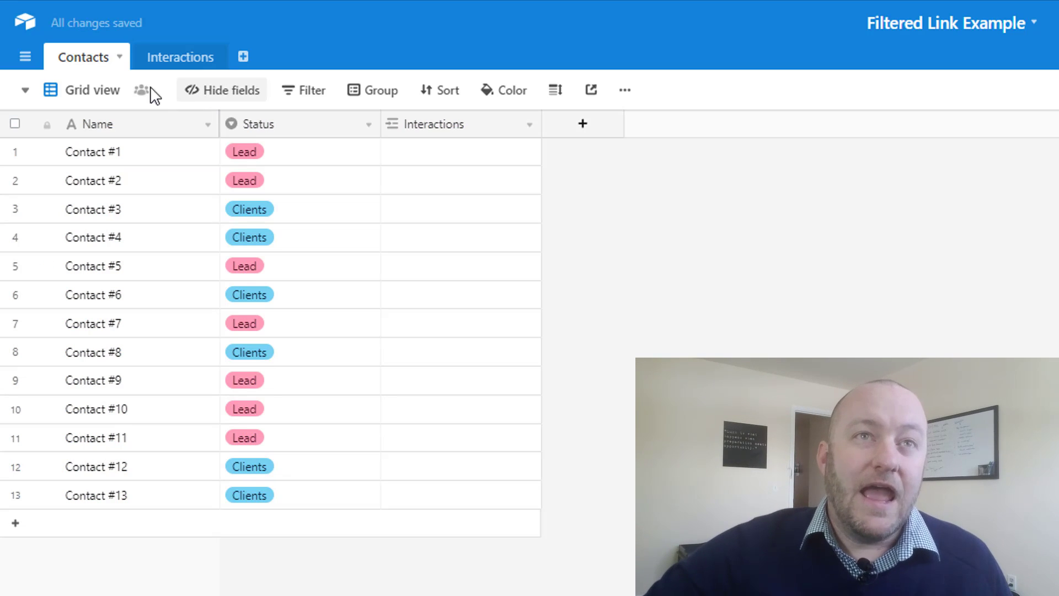
pyautogui.click(182, 60)
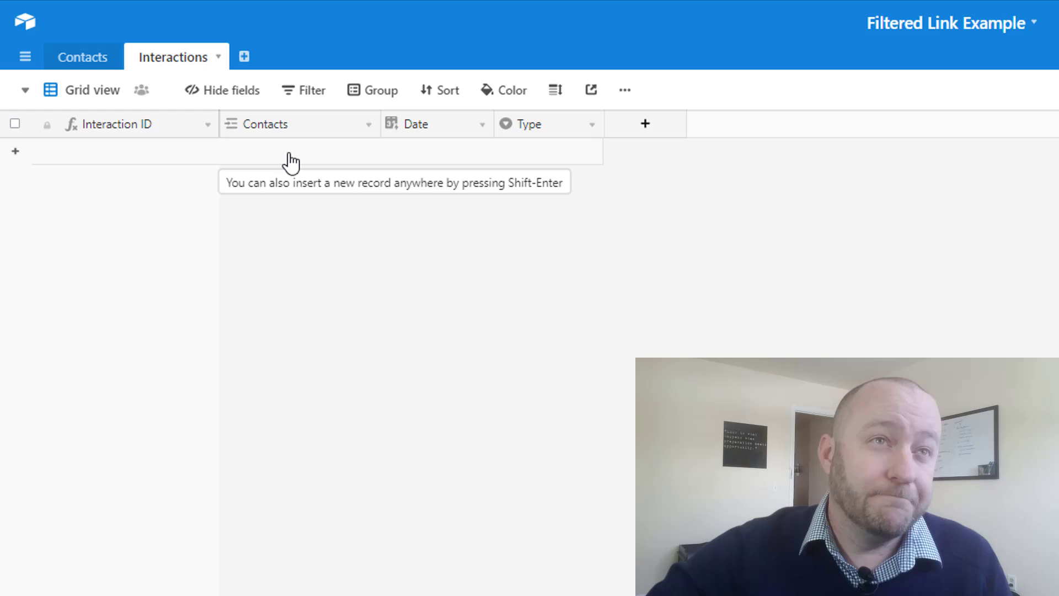
pyautogui.click(270, 155)
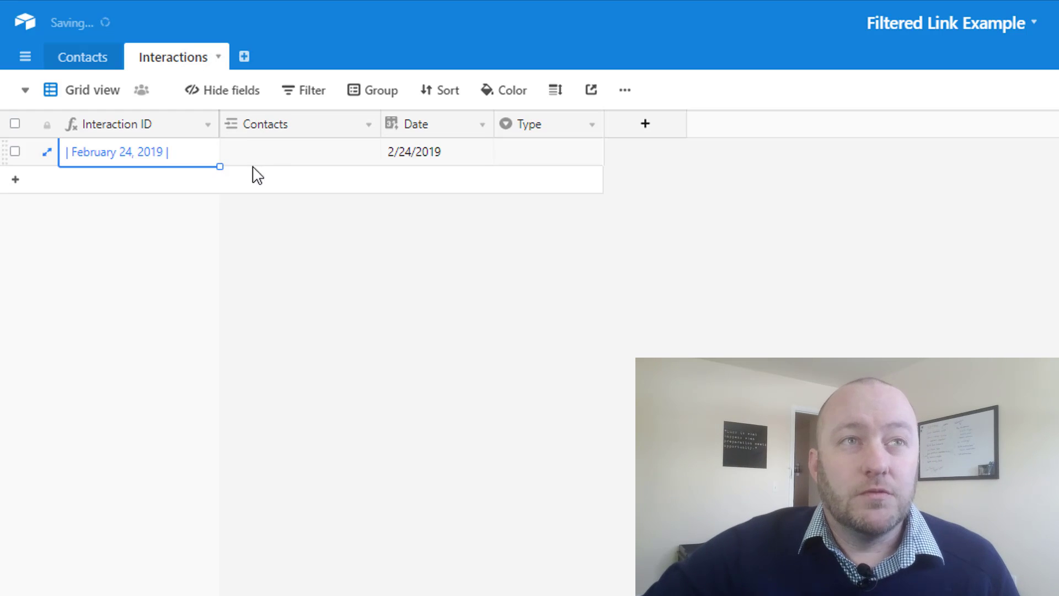
pyautogui.click(223, 250)
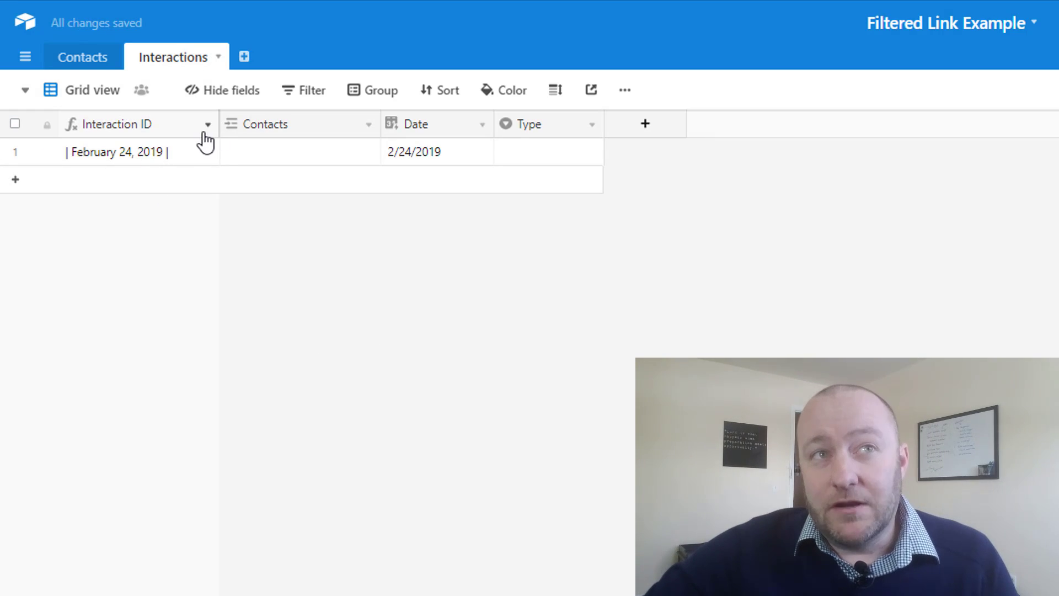
pyautogui.click(113, 162)
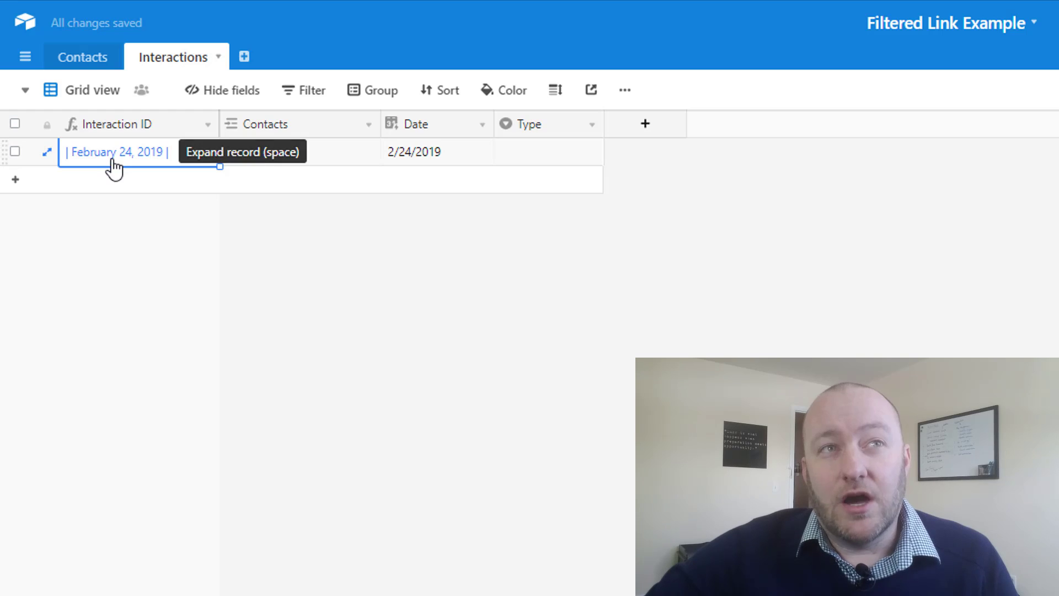
pyautogui.click(418, 158)
pyautogui.click(459, 338)
pyautogui.click(525, 160)
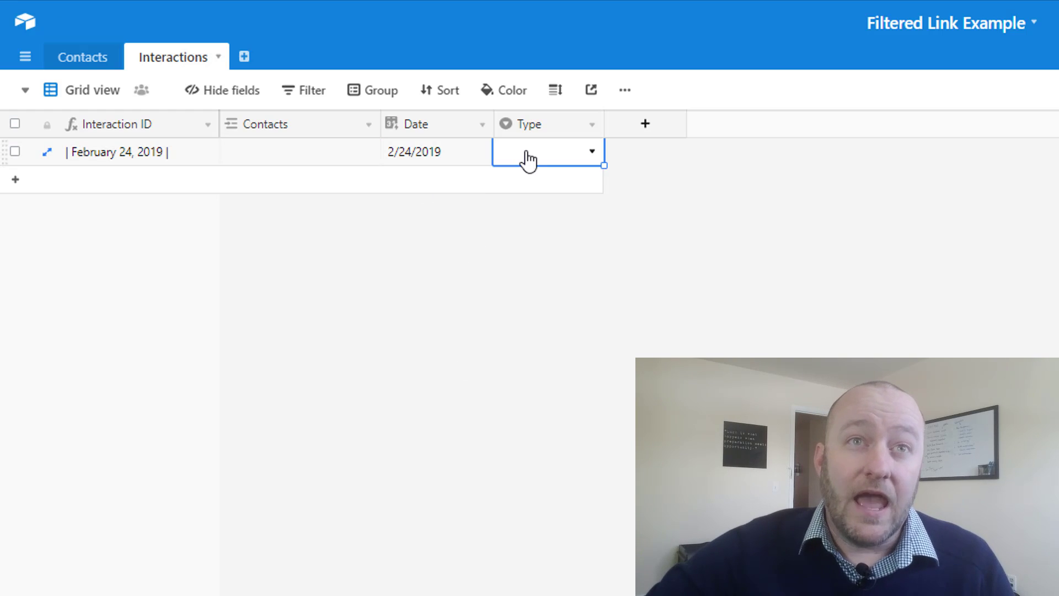
pyautogui.click(524, 160)
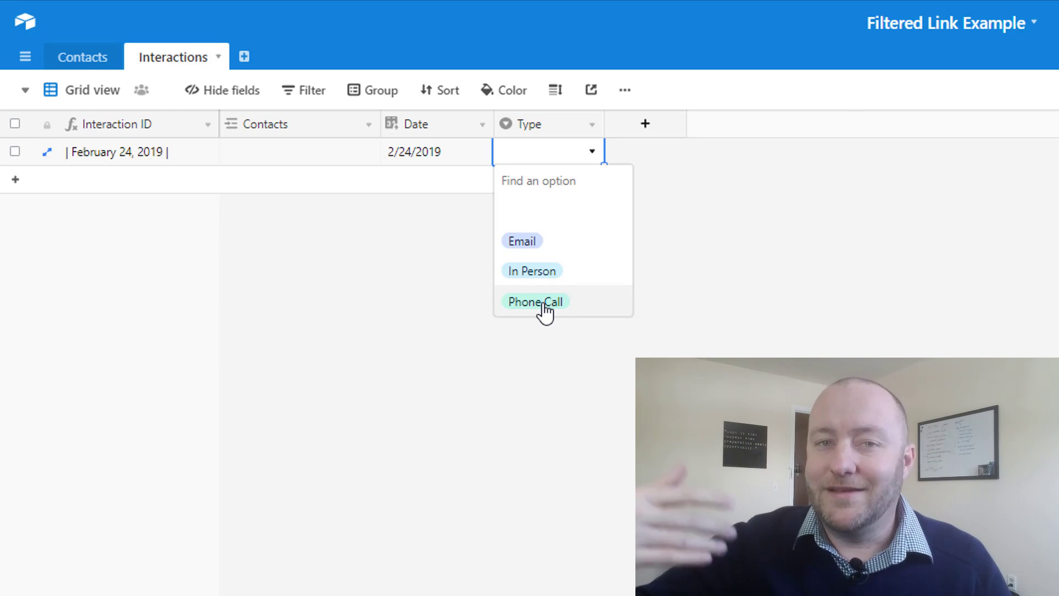
pyautogui.click(491, 298)
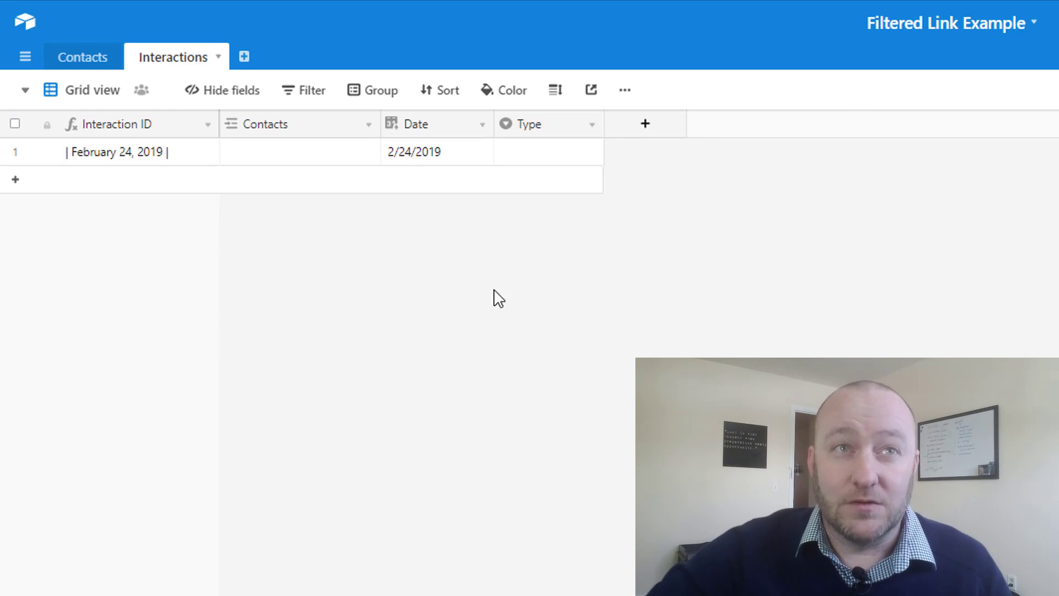
pyautogui.click(314, 164)
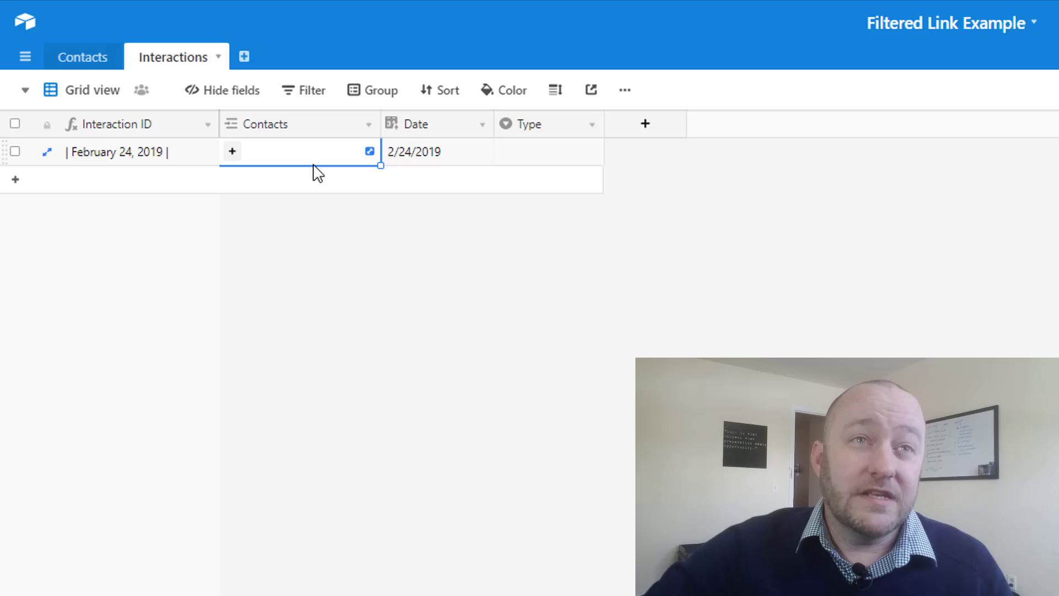
# - Link Contact #3 to the first interaction and set its Type to Email
pyautogui.click(233, 152)
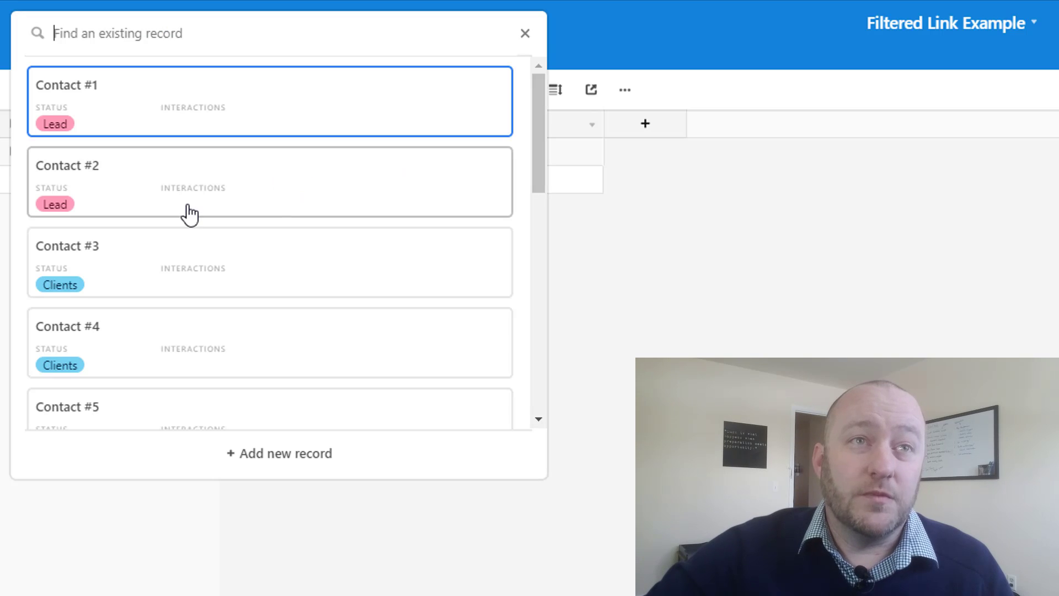
pyautogui.click(102, 281)
pyautogui.doubleClick(549, 156)
pyautogui.click(522, 243)
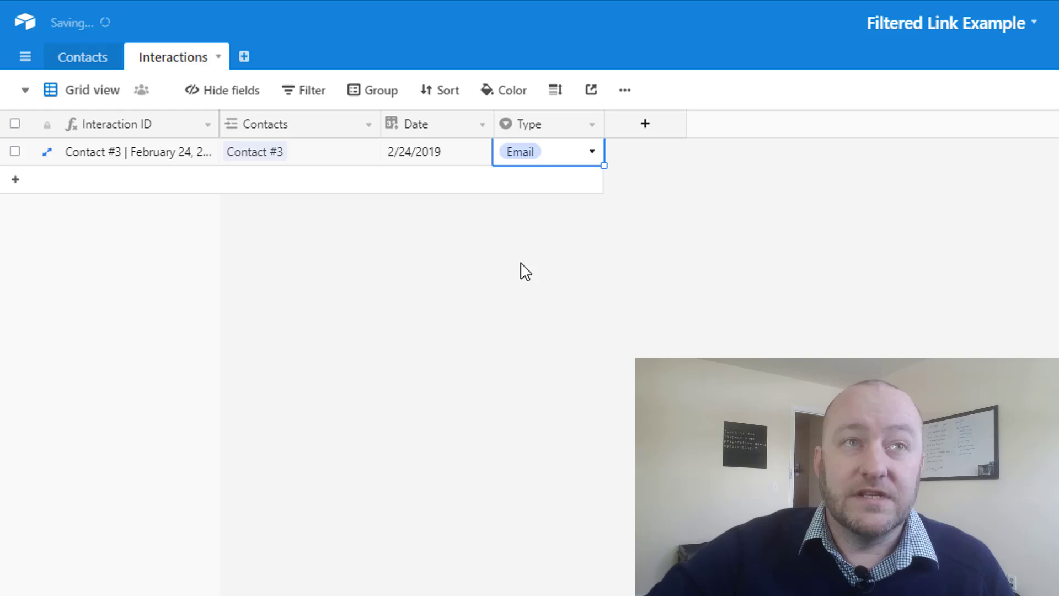
pyautogui.click(520, 270)
# - Resize the Interaction ID column so the full IDs are visible
pyautogui.moveTo(221, 127); pyautogui.dragTo(461, 118)
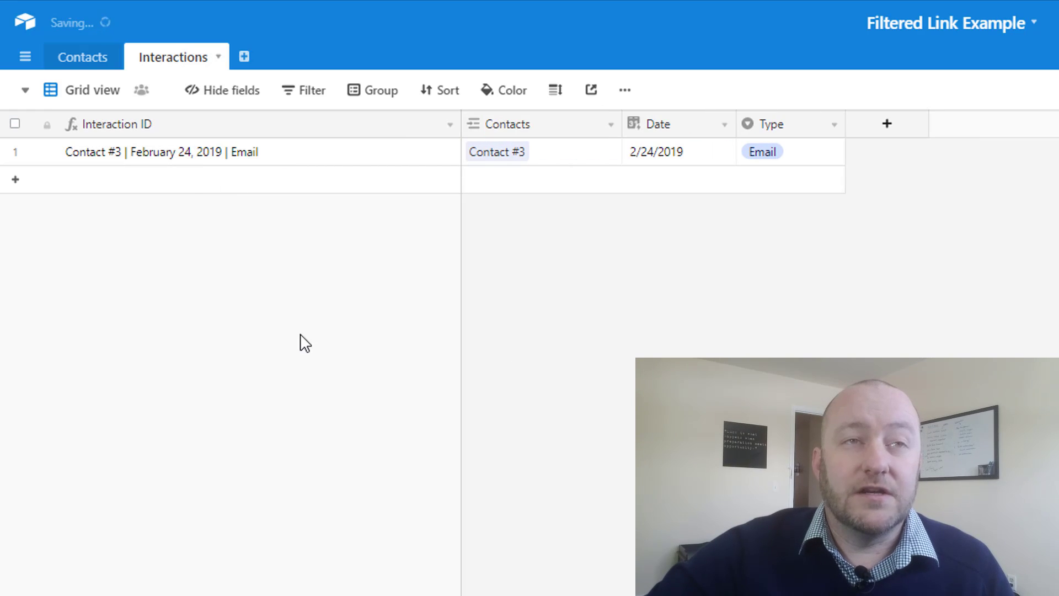
pyautogui.click(114, 160)
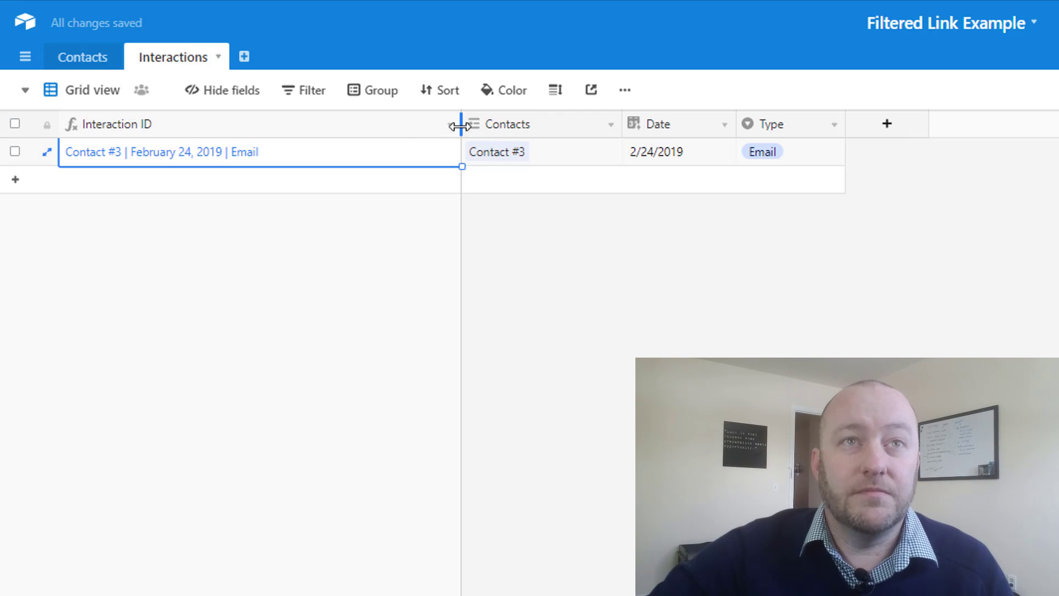
pyautogui.moveTo(460, 125); pyautogui.dragTo(397, 131)
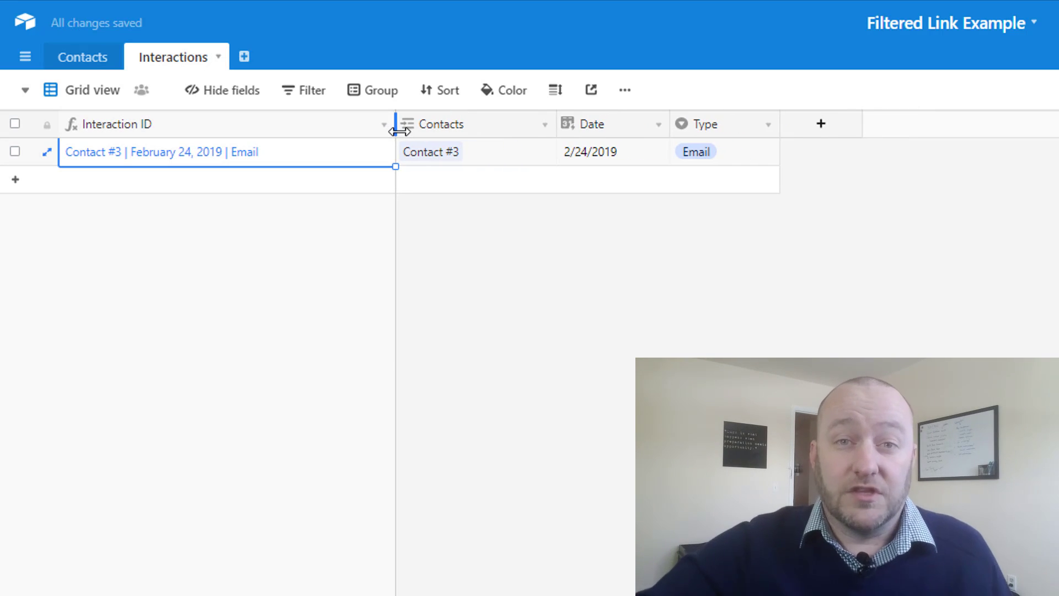
pyautogui.click(488, 251)
# - Add a second interaction linked to Contact #4 with Type In Person
pyautogui.click(466, 185)
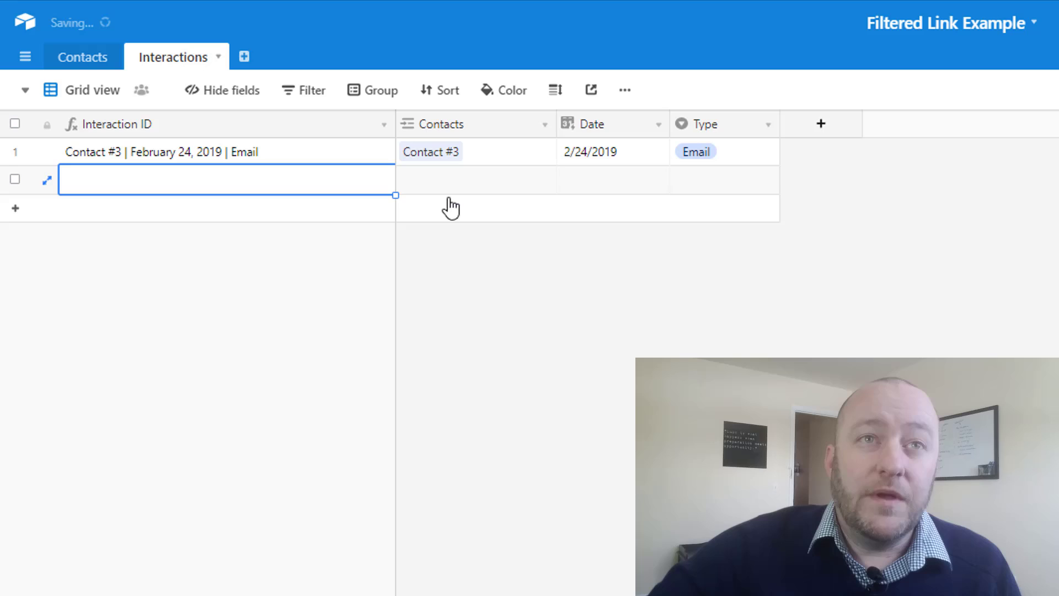
pyautogui.click(444, 187)
pyautogui.click(408, 180)
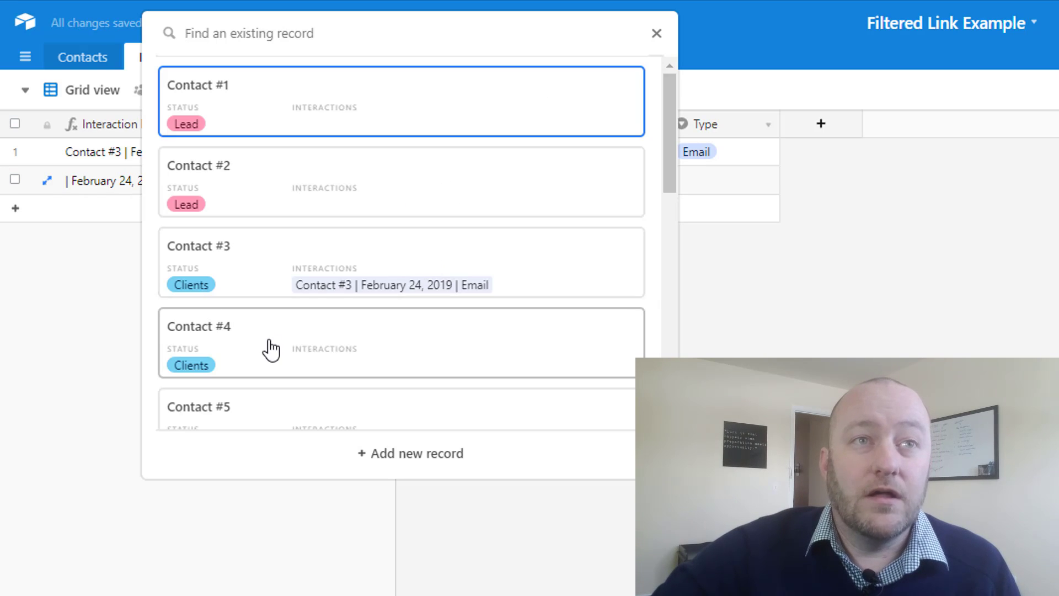
pyautogui.click(210, 354)
pyautogui.doubleClick(704, 187)
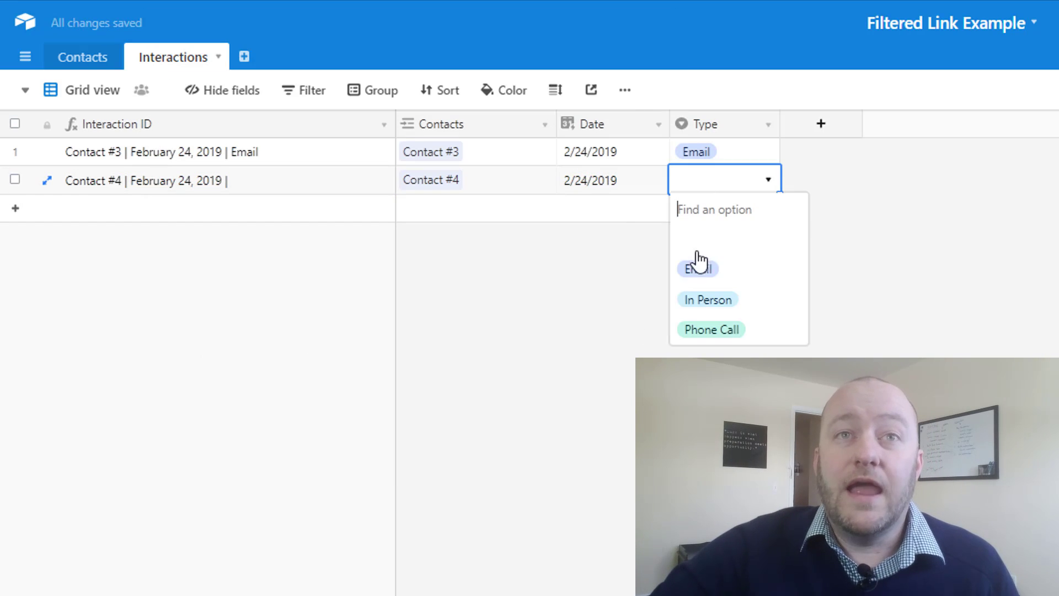
pyautogui.click(702, 305)
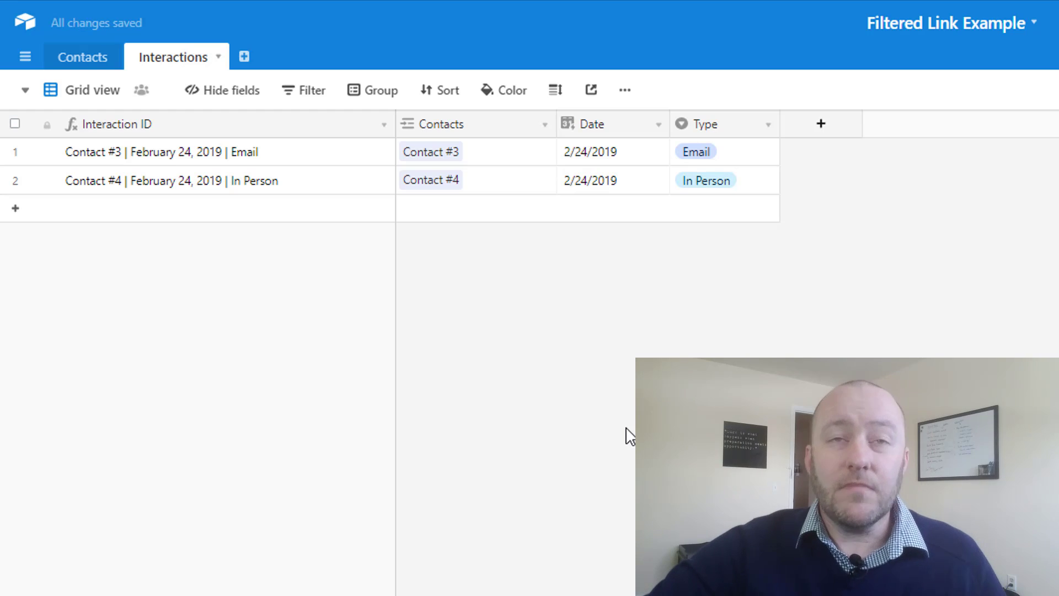
# - Add a third interaction record, leaving its Contacts field unlinked
pyautogui.click(484, 213)
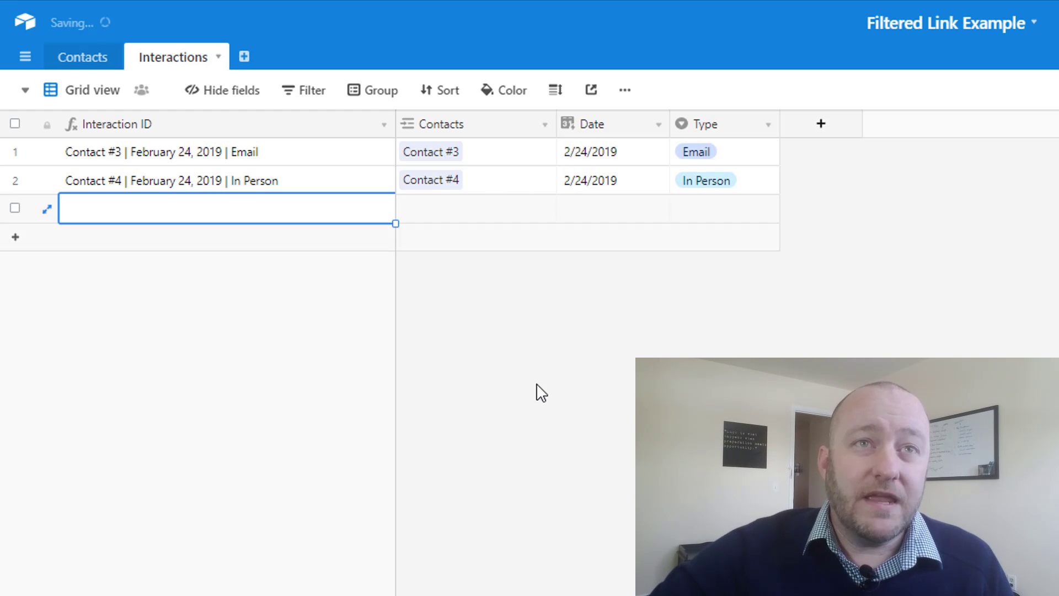
pyautogui.click(437, 218)
pyautogui.click(408, 210)
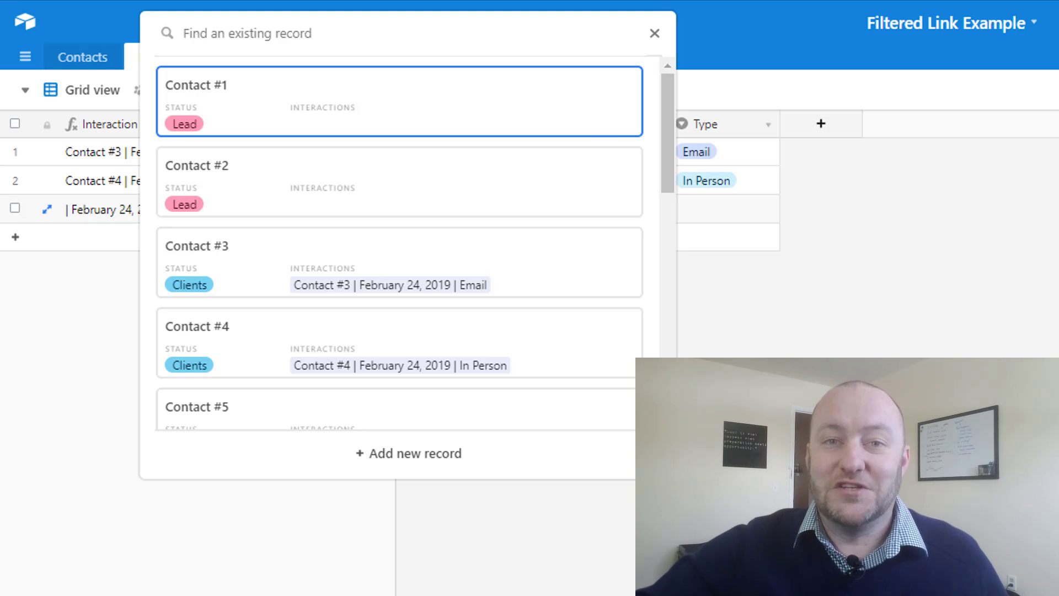
pyautogui.press('Escape')
pyautogui.click(609, 491)
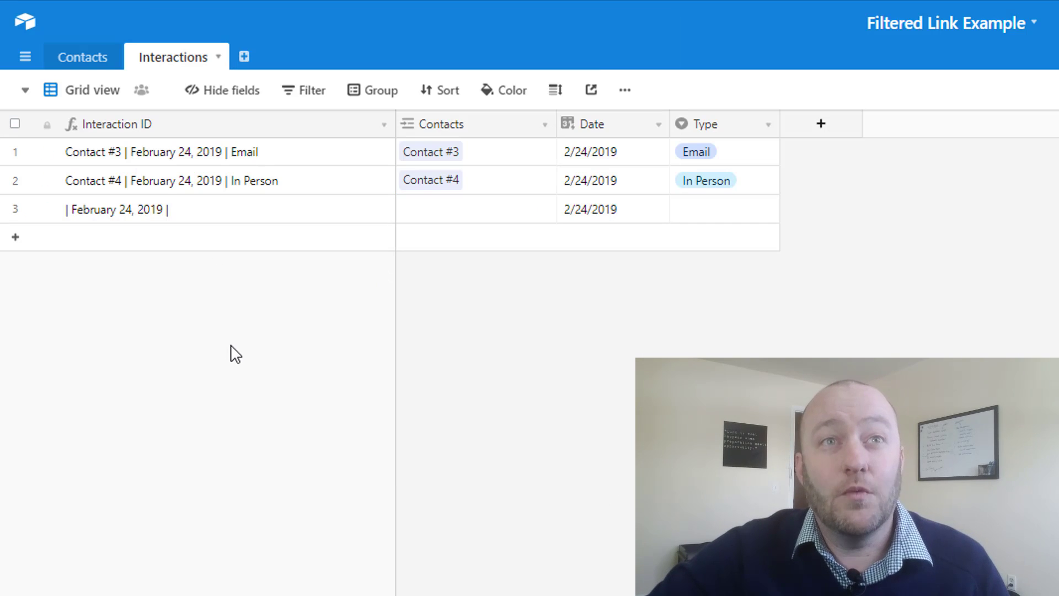
# - Create a new grid view of Contacts named 'Clients Only View'
pyautogui.click(78, 62)
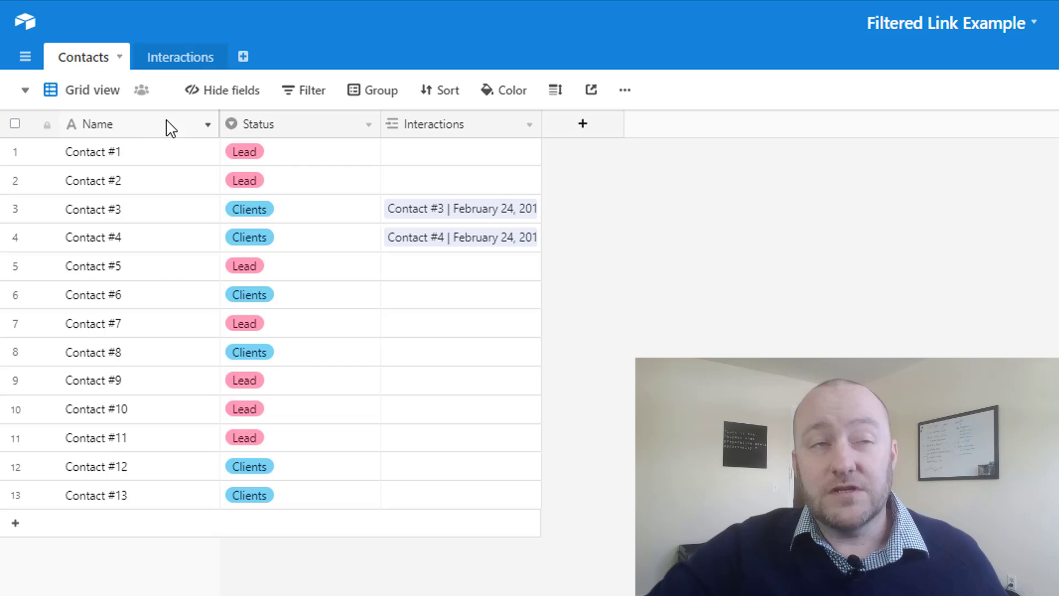
pyautogui.click(92, 92)
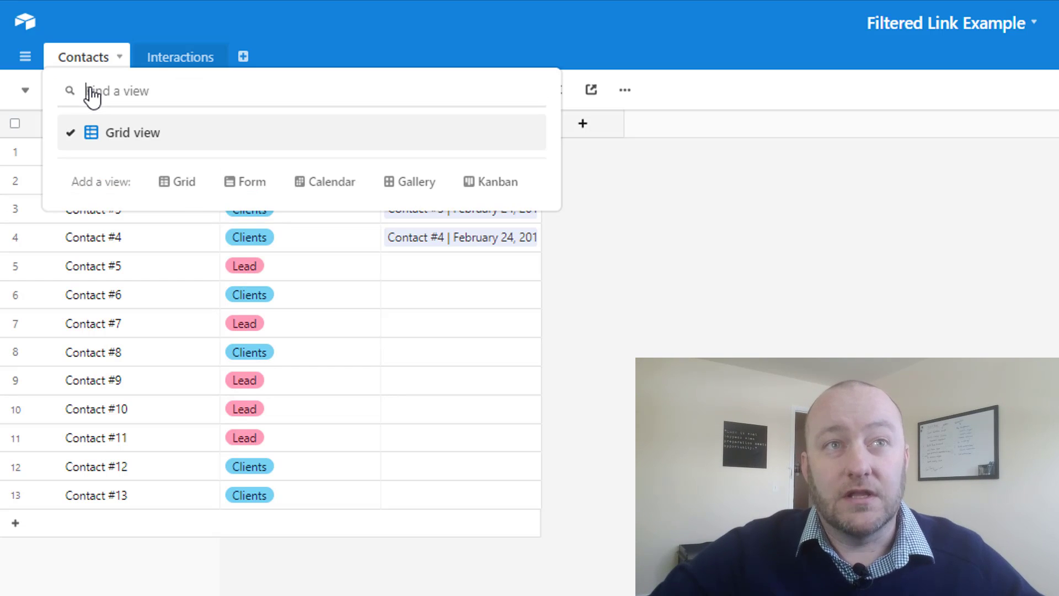
pyautogui.click(181, 187)
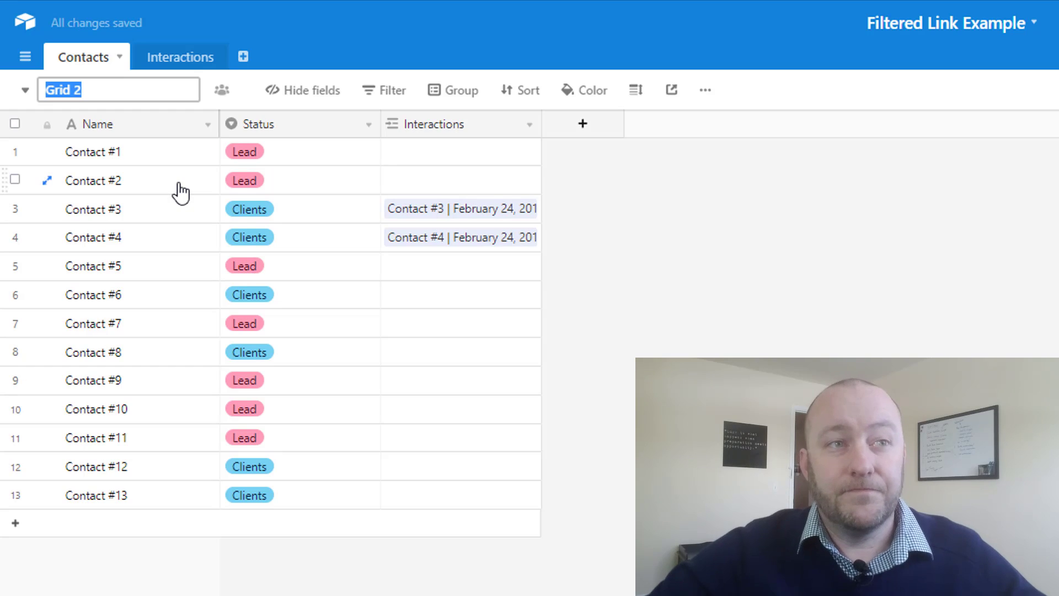
pyautogui.write('C')
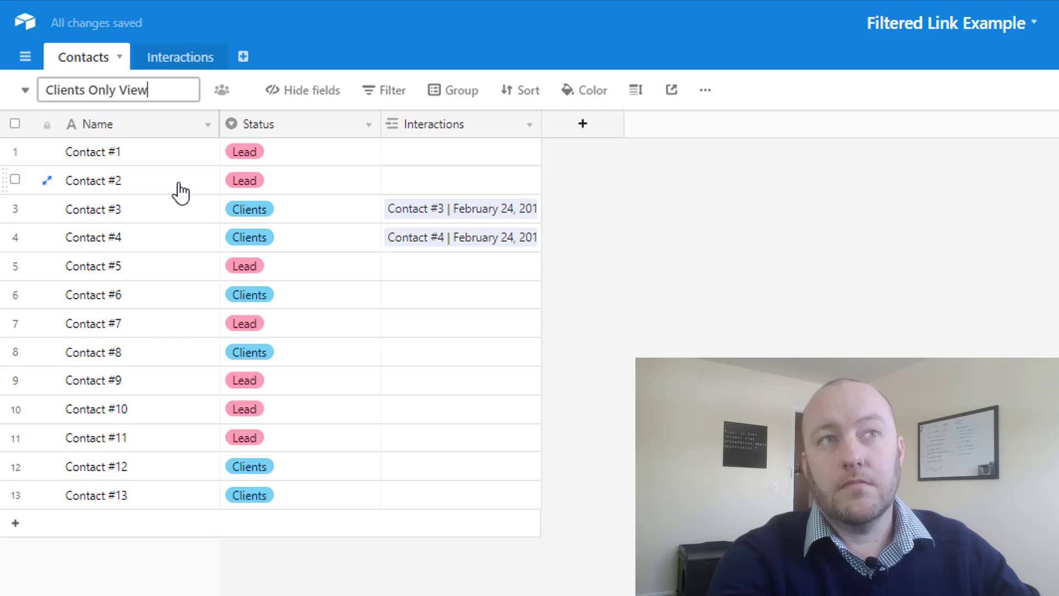
pyautogui.write('lients Only View')
pyautogui.press('Return')
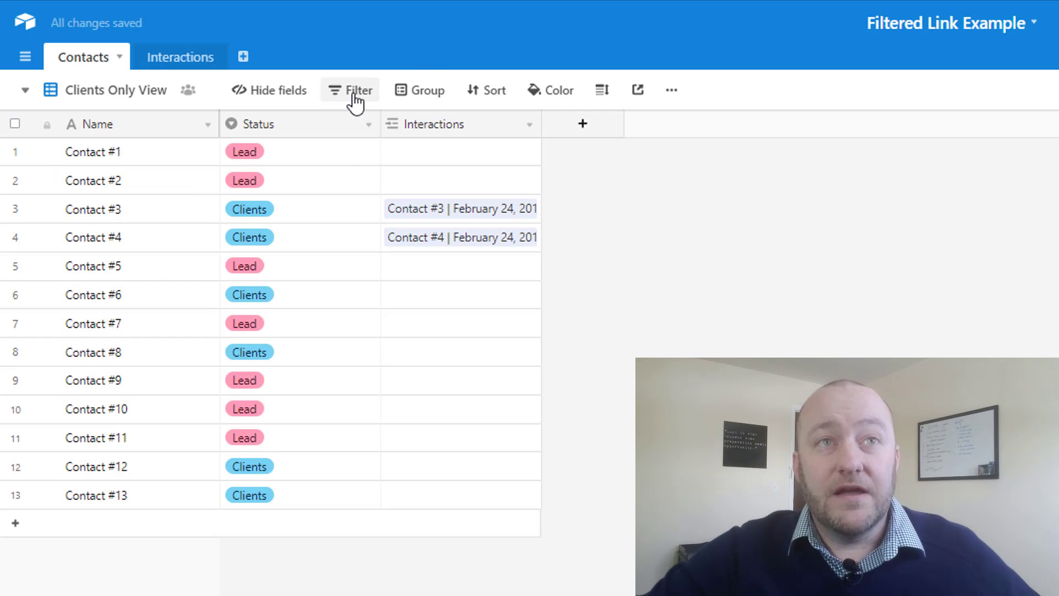
# - Filter the view so only contacts whose Status is Clients are shown
pyautogui.click(355, 99)
pyautogui.click(378, 165)
pyautogui.click(449, 136)
pyautogui.write('s')
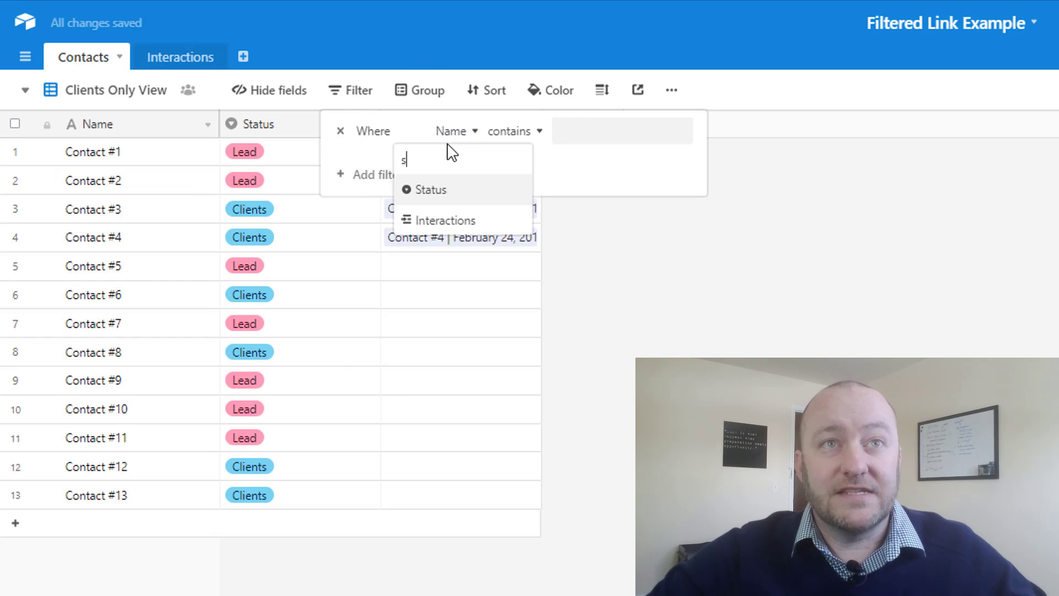
pyautogui.write('ta')
pyautogui.click(439, 192)
pyautogui.click(546, 138)
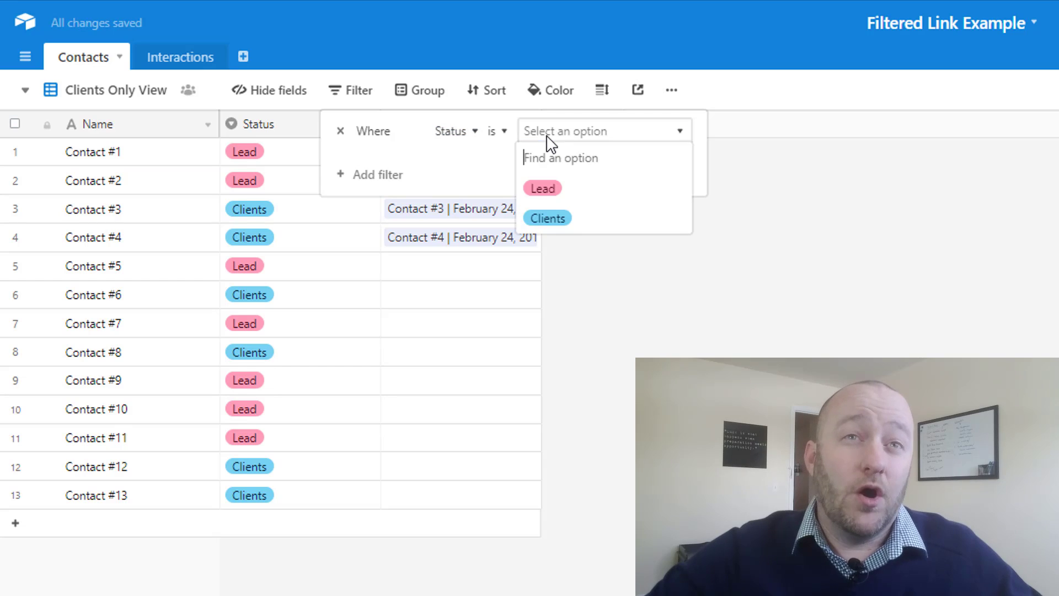
pyautogui.click(564, 221)
pyautogui.press('Escape')
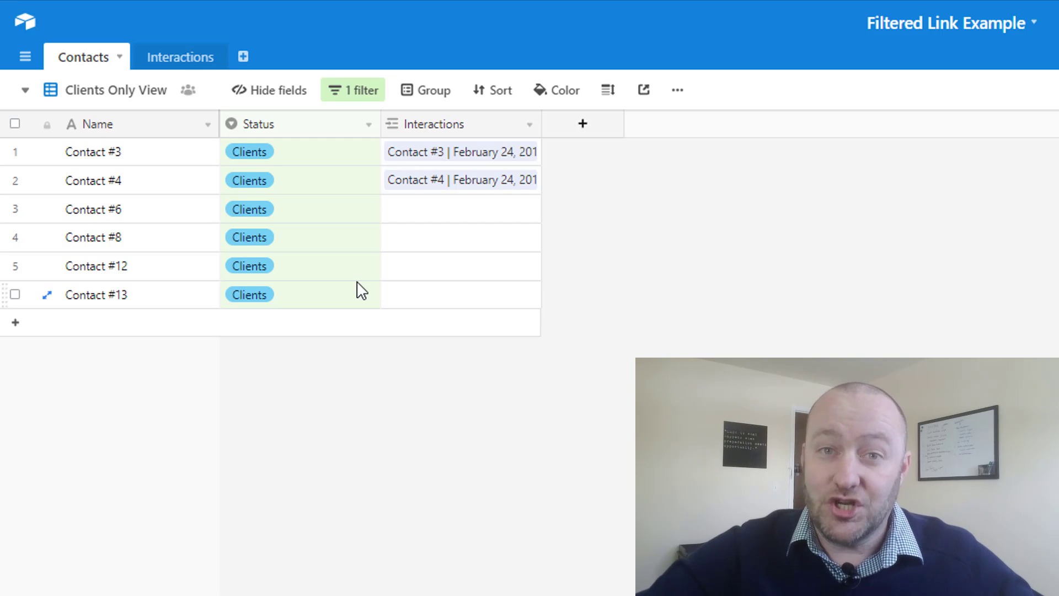
# - Limit the Interactions Contacts link field's record selection to Clients Only View and save
pyautogui.click(186, 65)
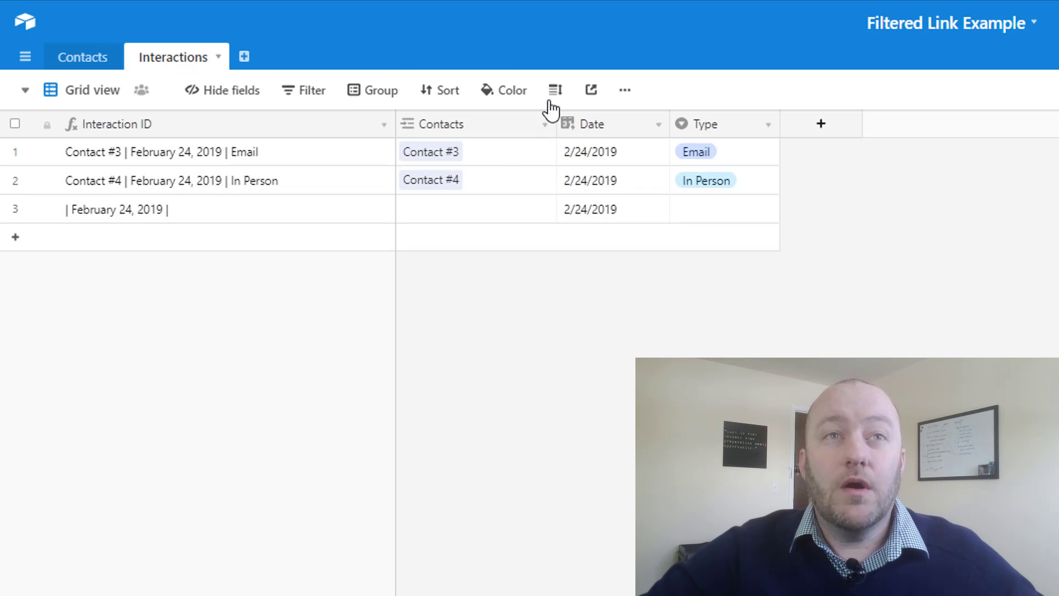
pyautogui.click(545, 126)
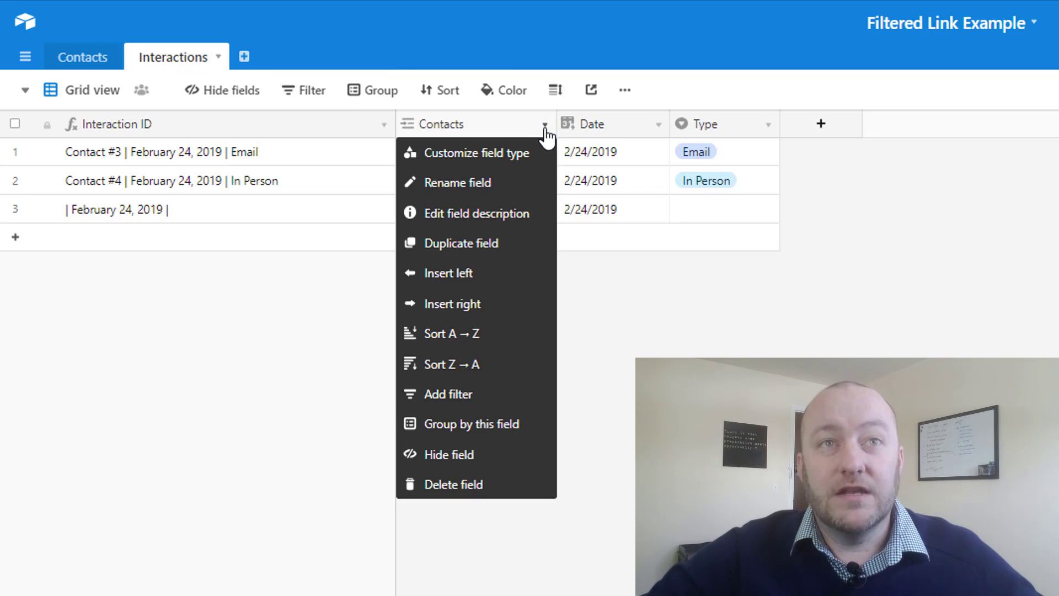
pyautogui.click(476, 155)
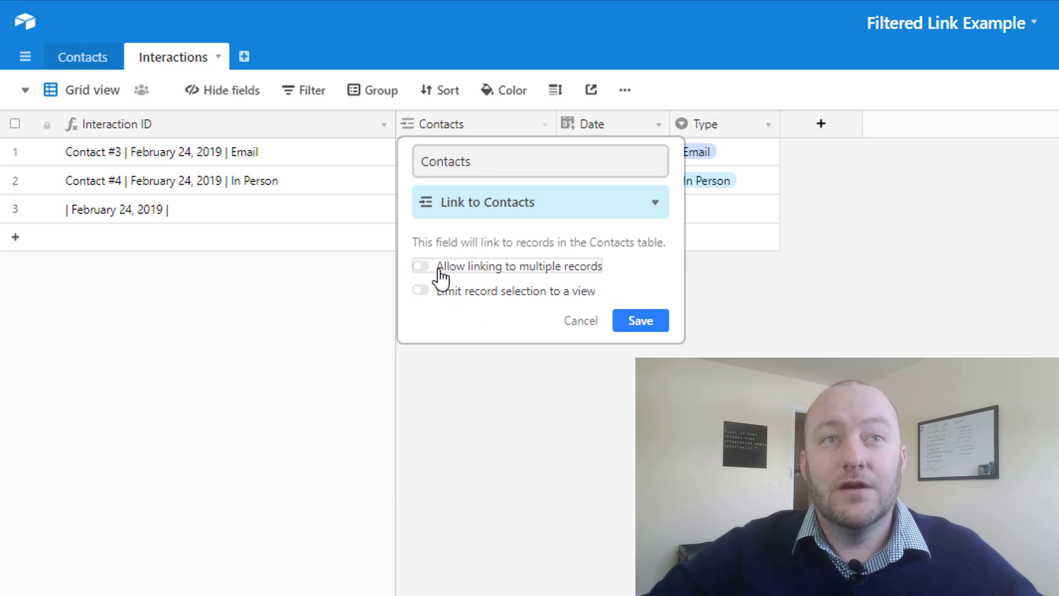
pyautogui.click(423, 292)
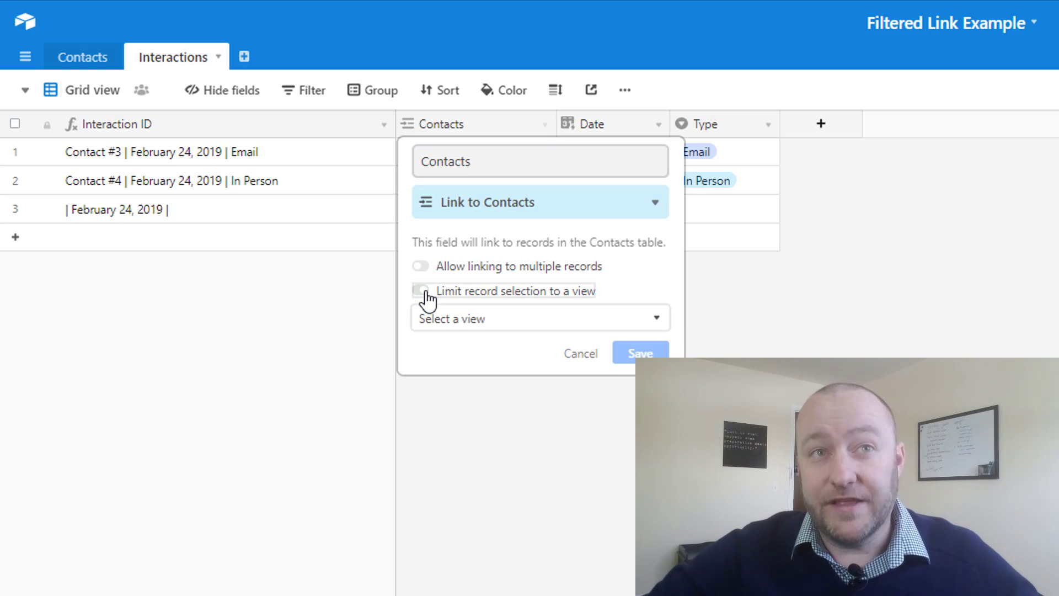
pyautogui.click(469, 324)
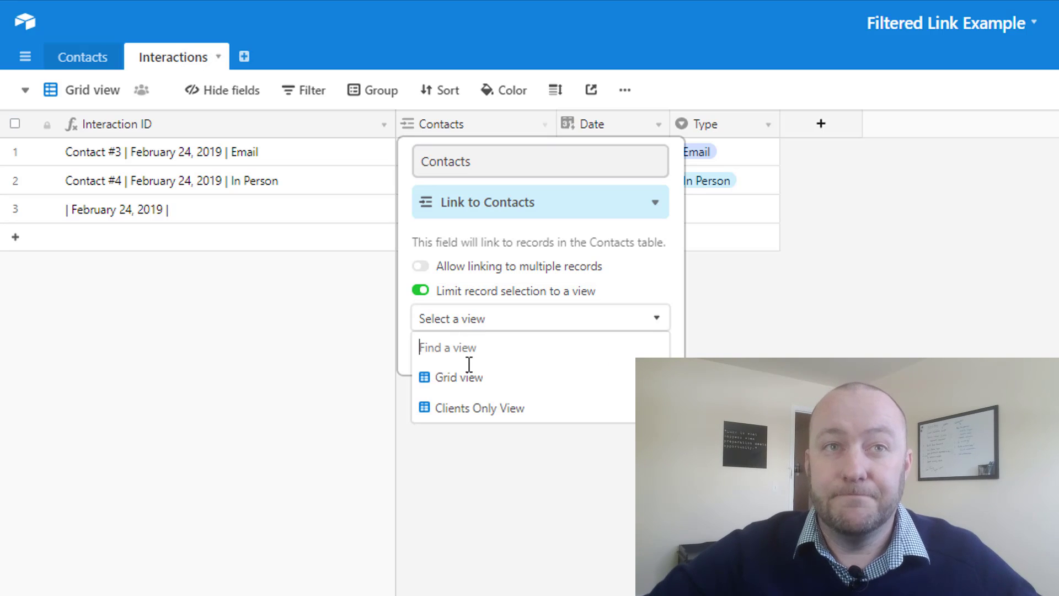
pyautogui.click(465, 411)
pyautogui.click(635, 359)
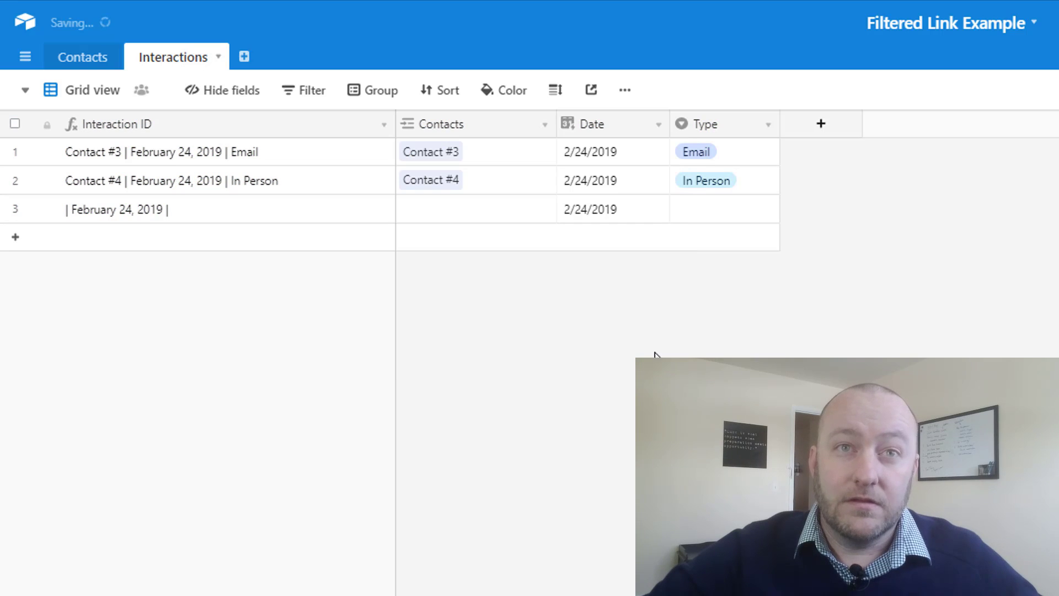
pyautogui.click(466, 218)
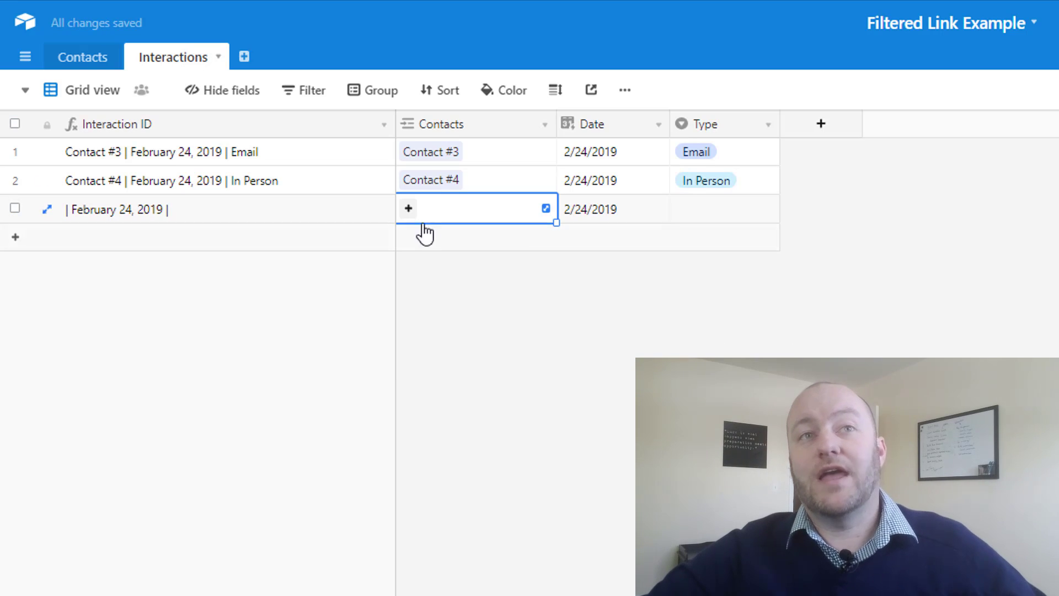
pyautogui.click(408, 209)
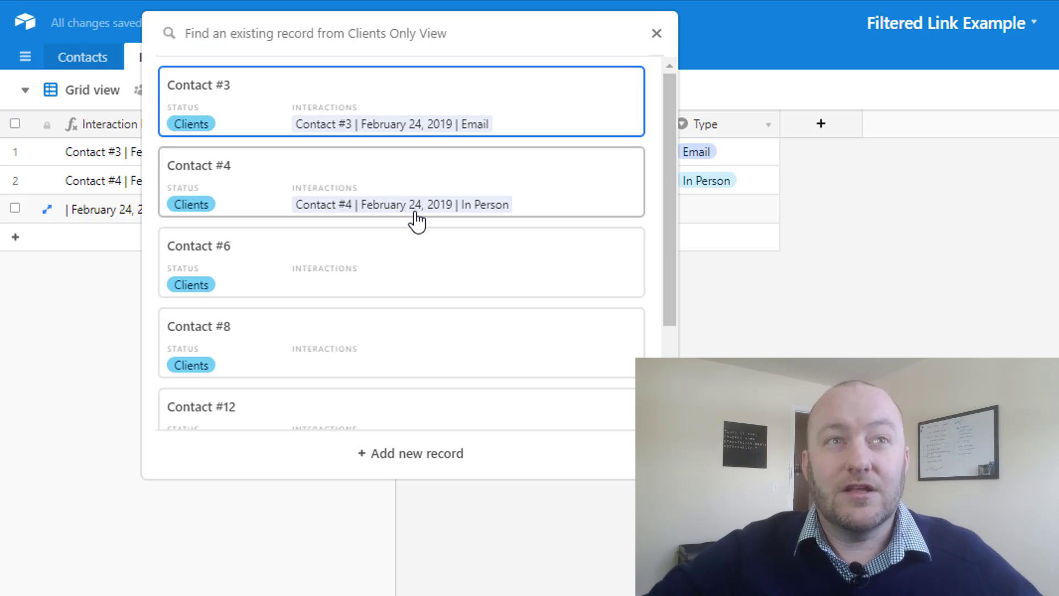
pyautogui.scroll(-2, 267, 307)
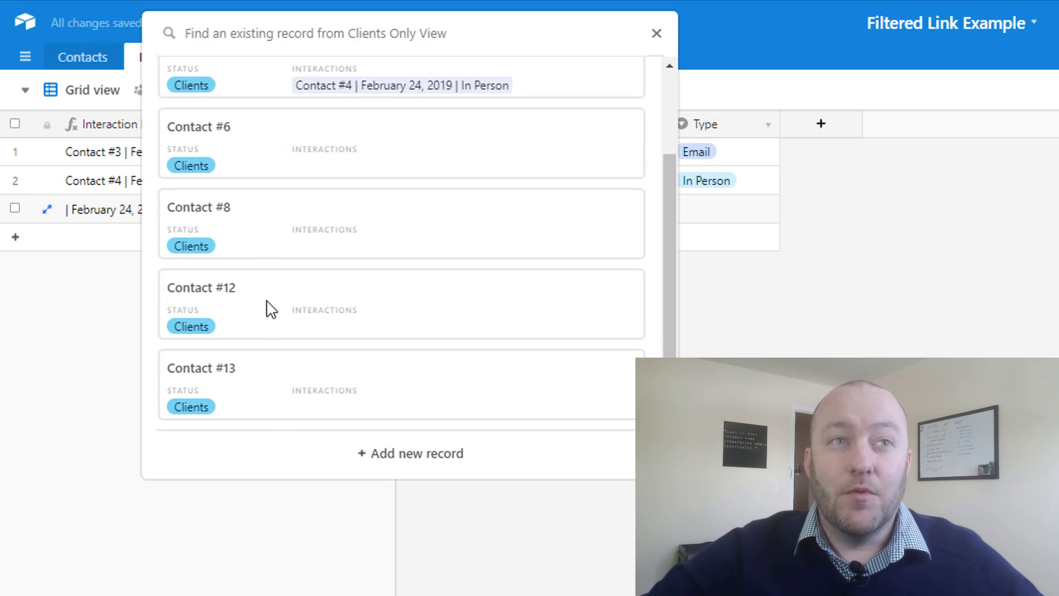
pyautogui.scroll(2, 298, 401)
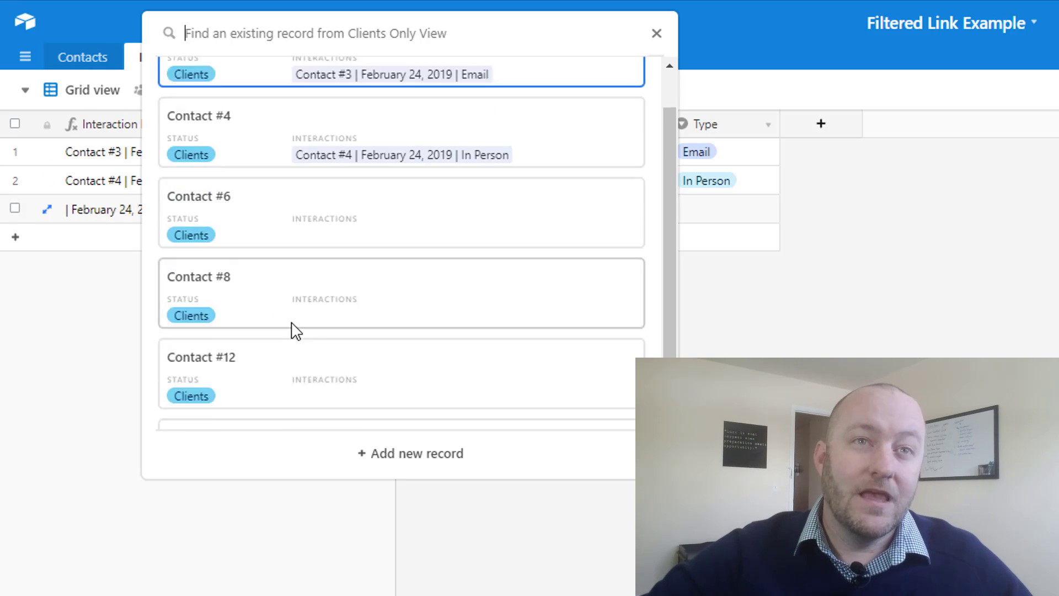
pyautogui.scroll(-2, 287, 326)
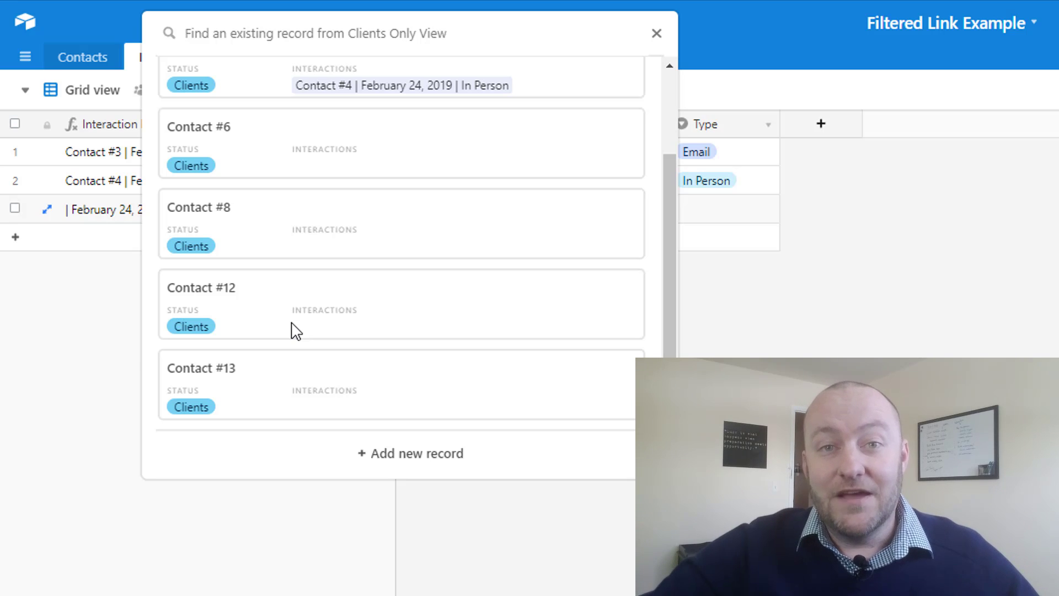
pyautogui.scroll(2, 295, 331)
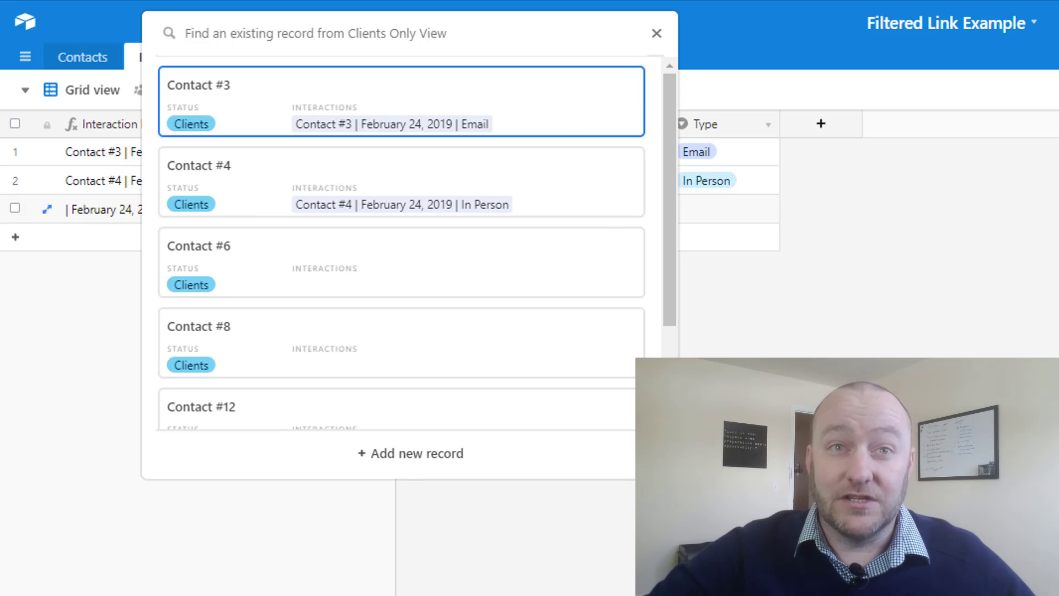
pyautogui.press('Escape')
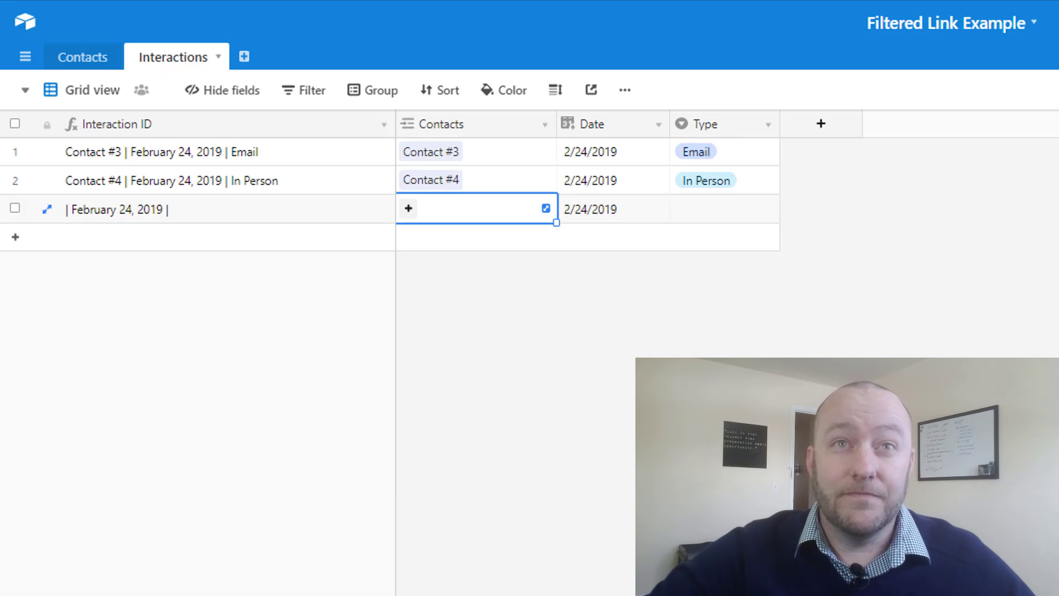
# - Show all contacts in Grid view, then check row 3's contact picker in Interactions
pyautogui.click(82, 61)
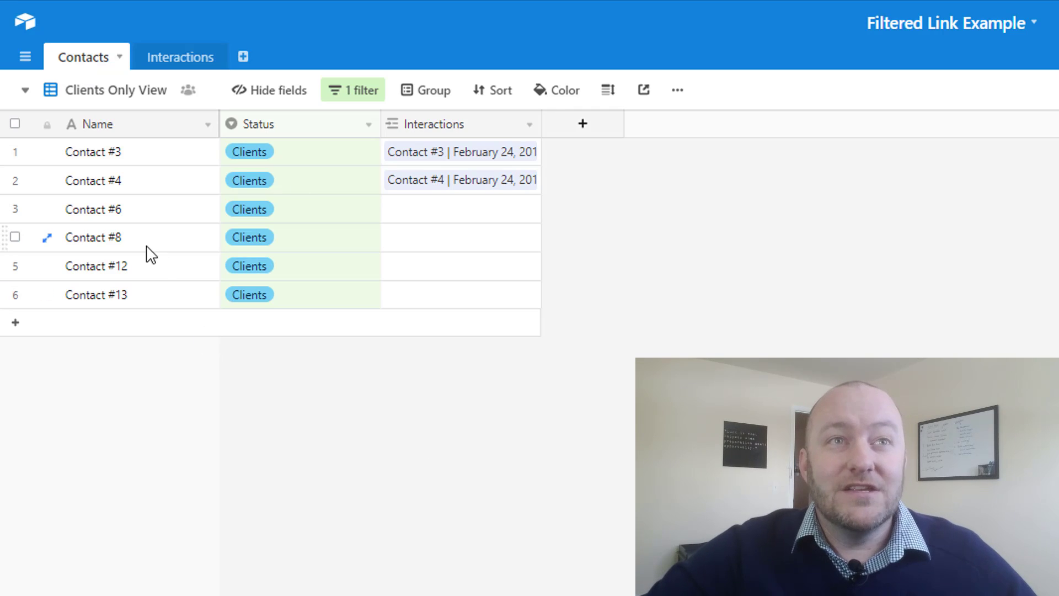
pyautogui.click(104, 99)
pyautogui.click(263, 270)
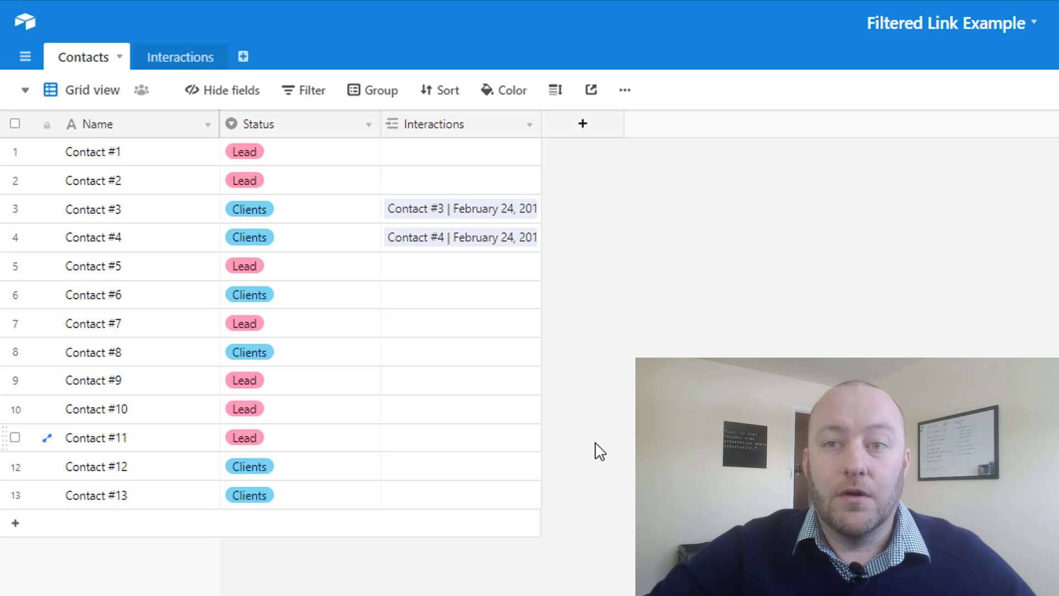
pyautogui.click(114, 159)
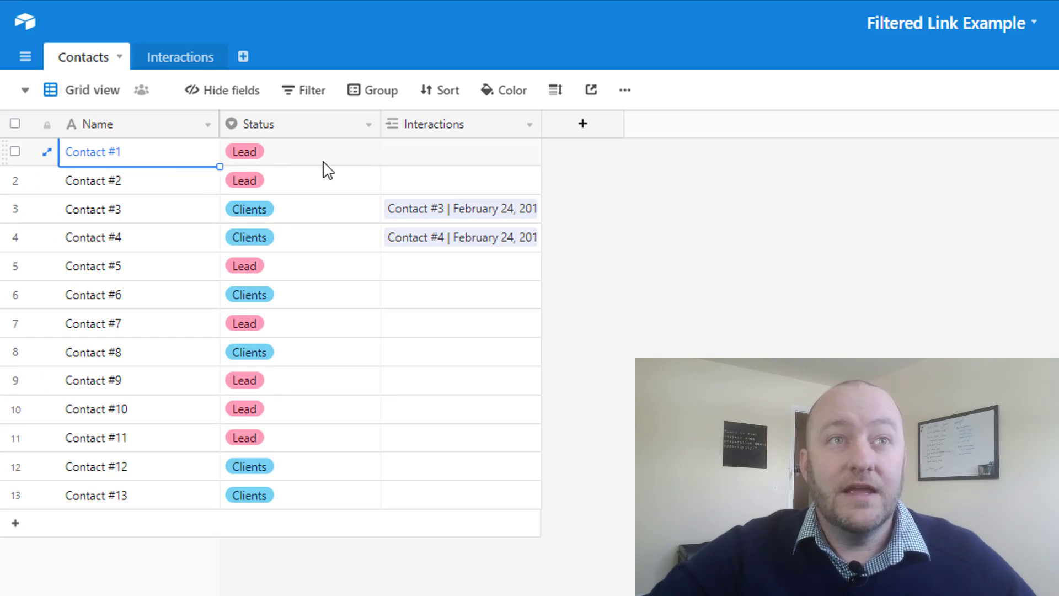
pyautogui.click(177, 58)
pyautogui.click(430, 220)
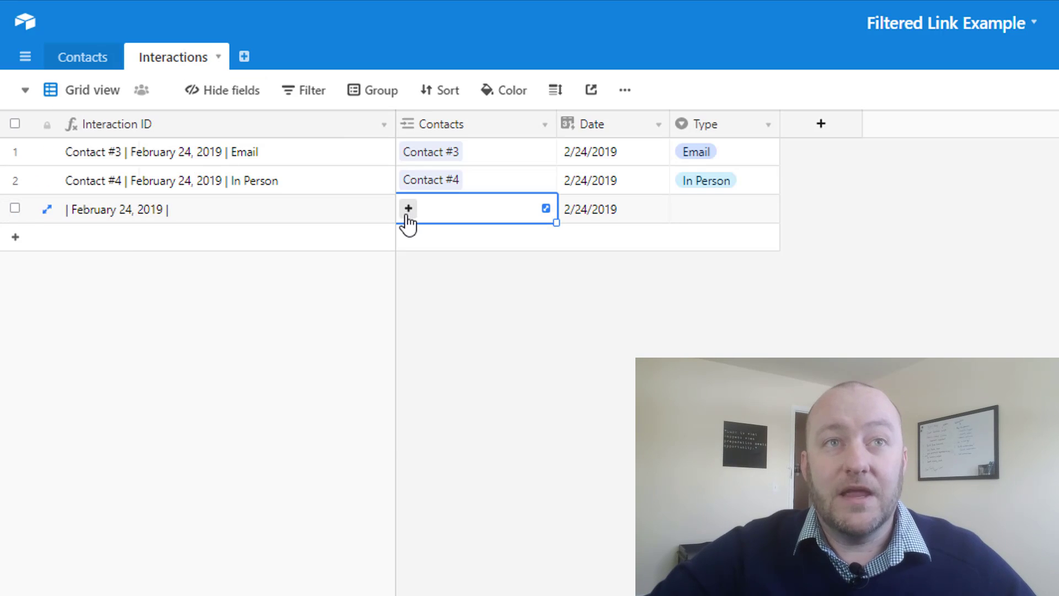
pyautogui.click(408, 213)
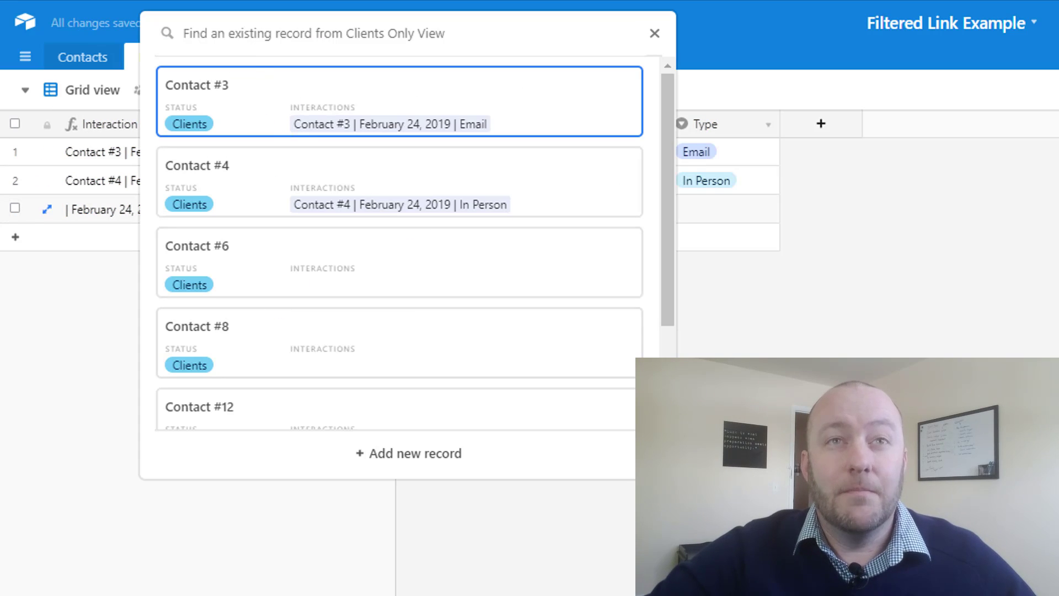
pyautogui.press('Escape')
pyautogui.press('Escape')
# - Change Contact #1's Status from Lead to Clients
pyautogui.click(83, 57)
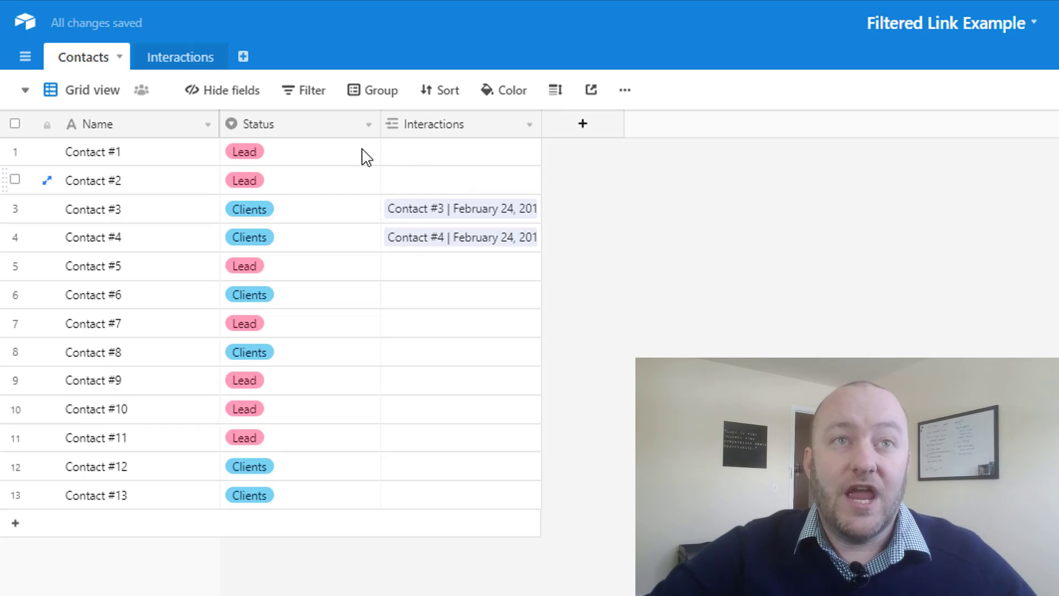
pyautogui.click(302, 158)
pyautogui.click(302, 159)
pyautogui.click(295, 271)
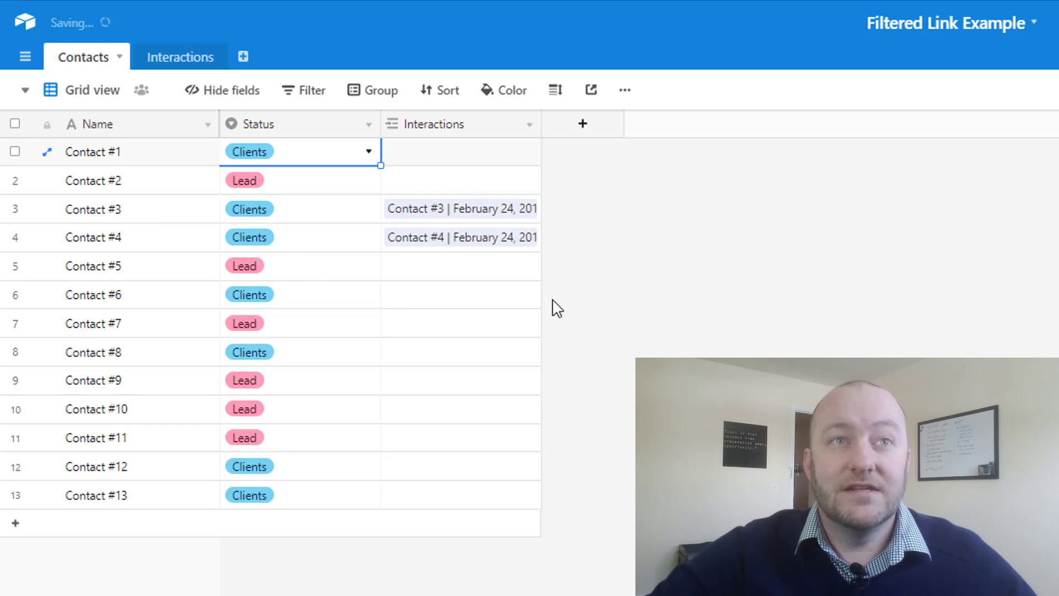
pyautogui.click(558, 307)
# - Recheck which contacts row 3's Contacts picker now offers, without linking any
pyautogui.click(180, 57)
pyautogui.click(428, 210)
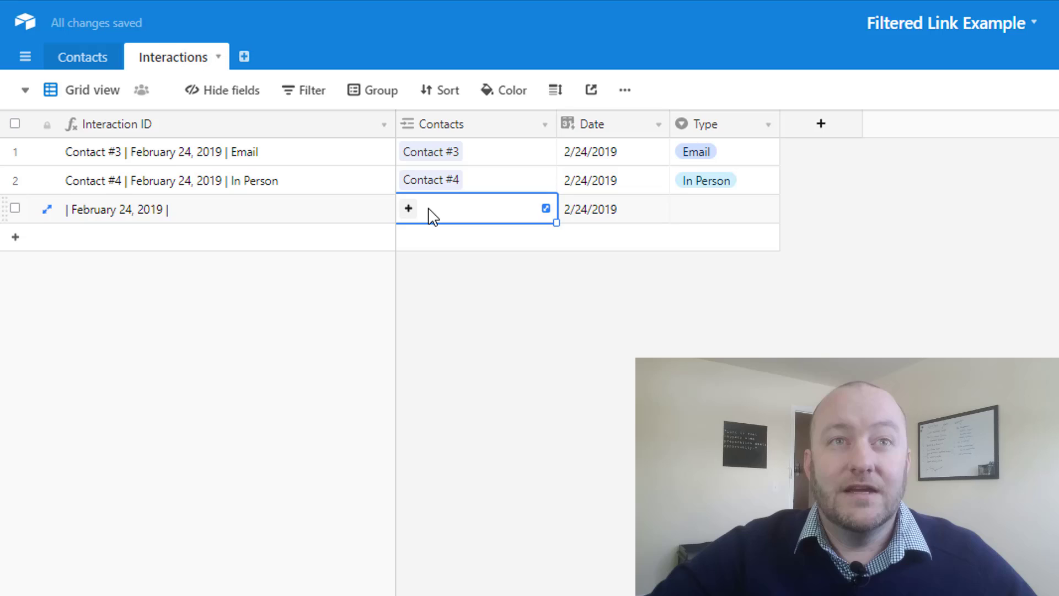
pyautogui.click(412, 208)
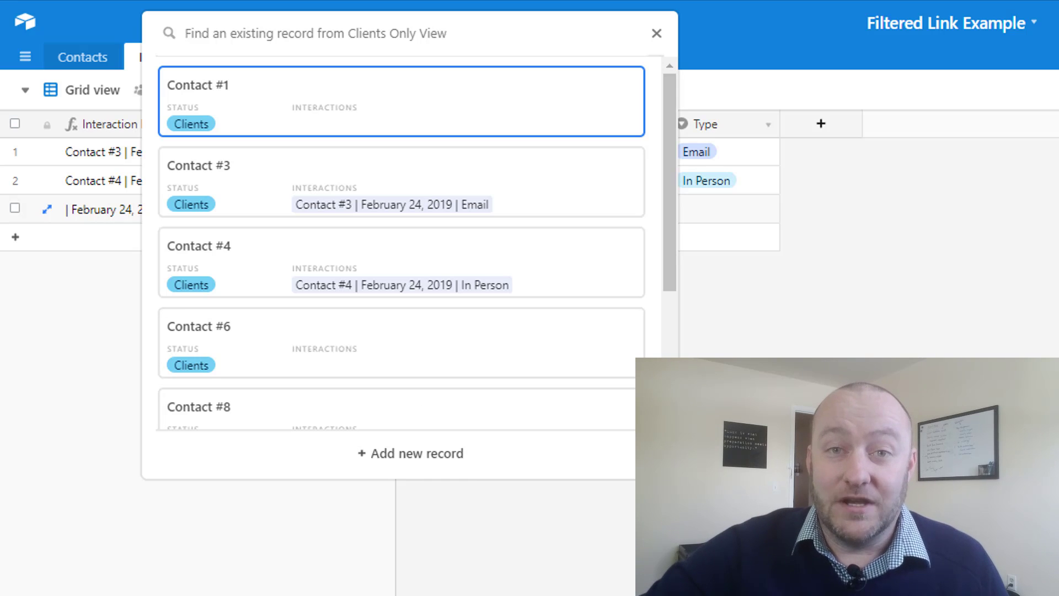
pyautogui.press('Escape')
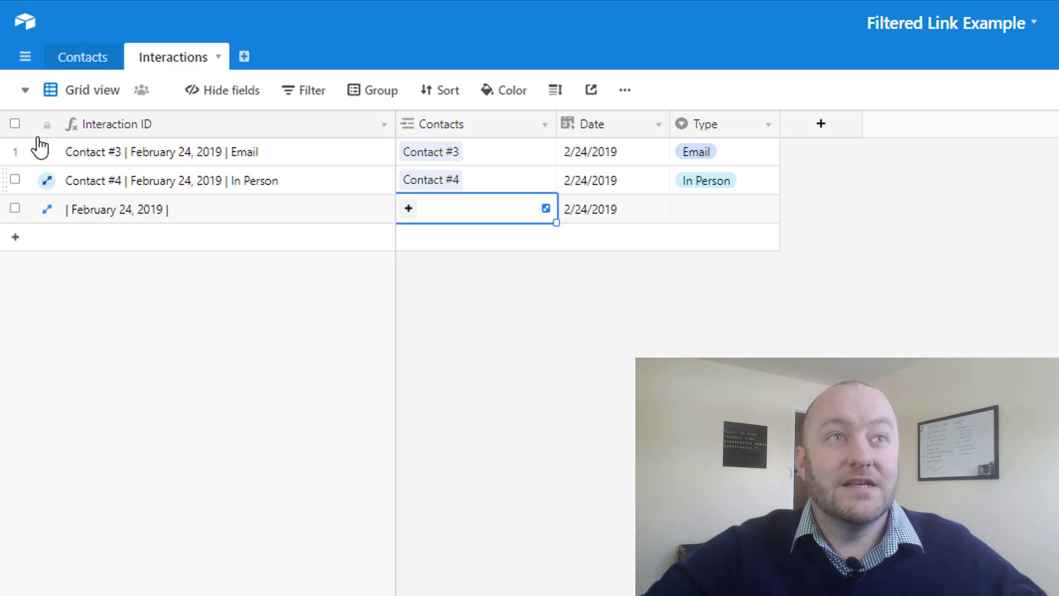
# - Add a Form view named Form to Interactions and check which contacts its picker offers
pyautogui.press('Escape')
pyautogui.click(74, 95)
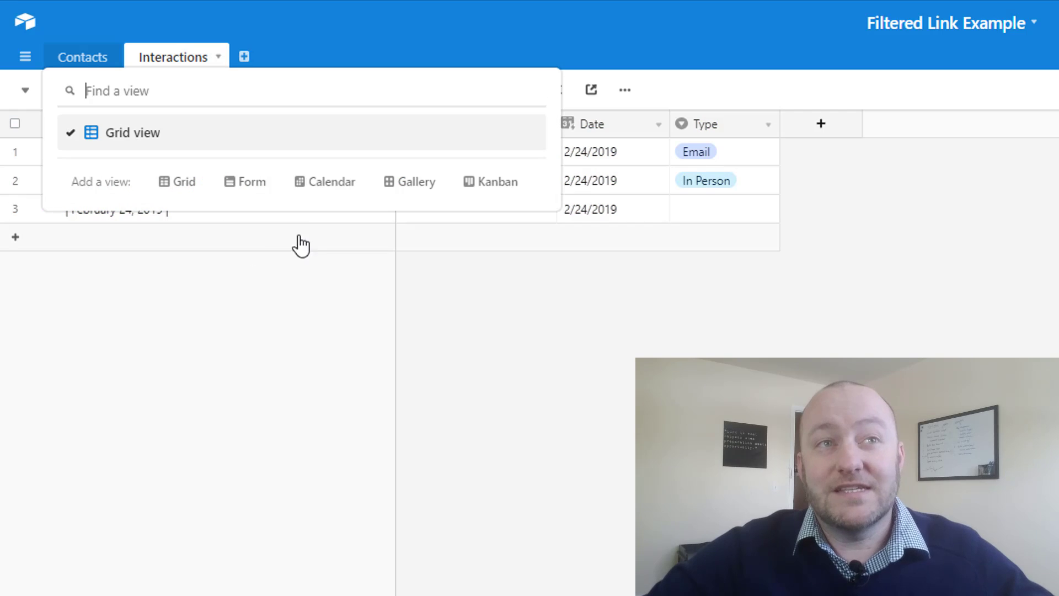
pyautogui.click(231, 182)
pyautogui.click(449, 382)
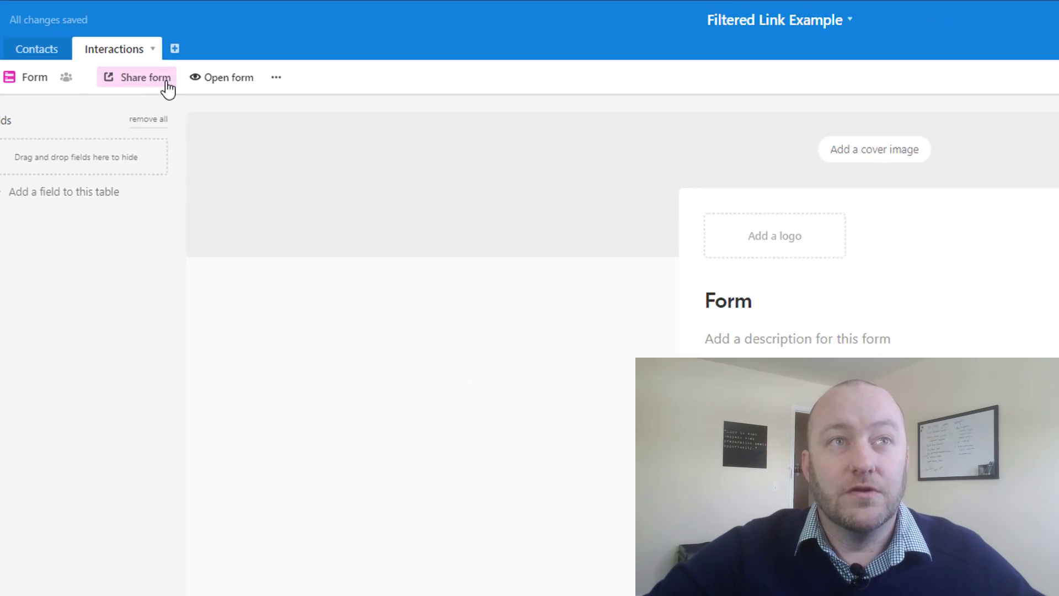
pyautogui.scroll(-3, 326, 374)
pyautogui.scroll(2, 121, 130)
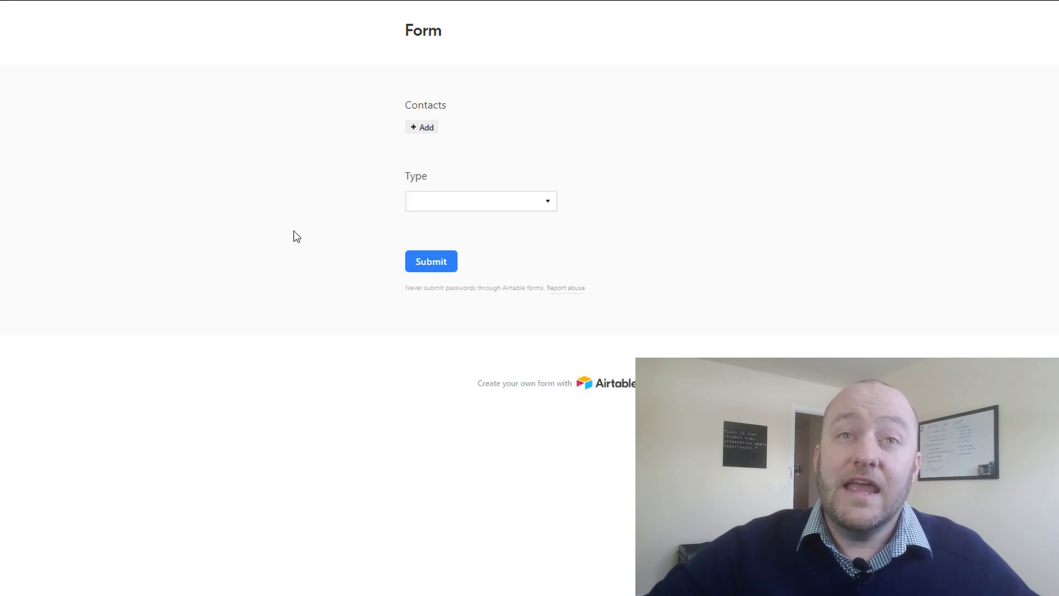
pyautogui.click(421, 129)
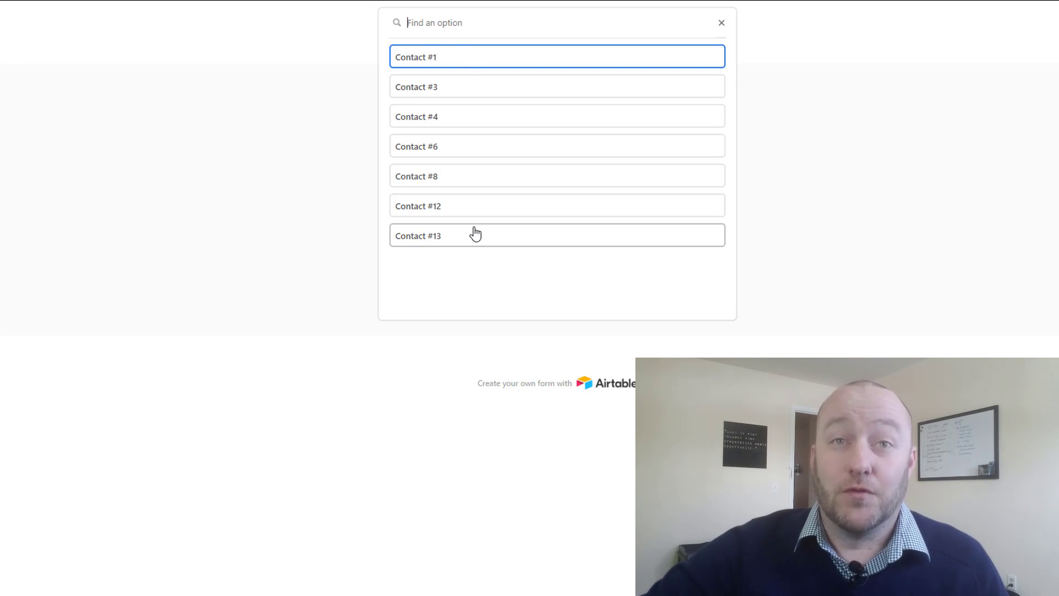
pyautogui.click(309, 205)
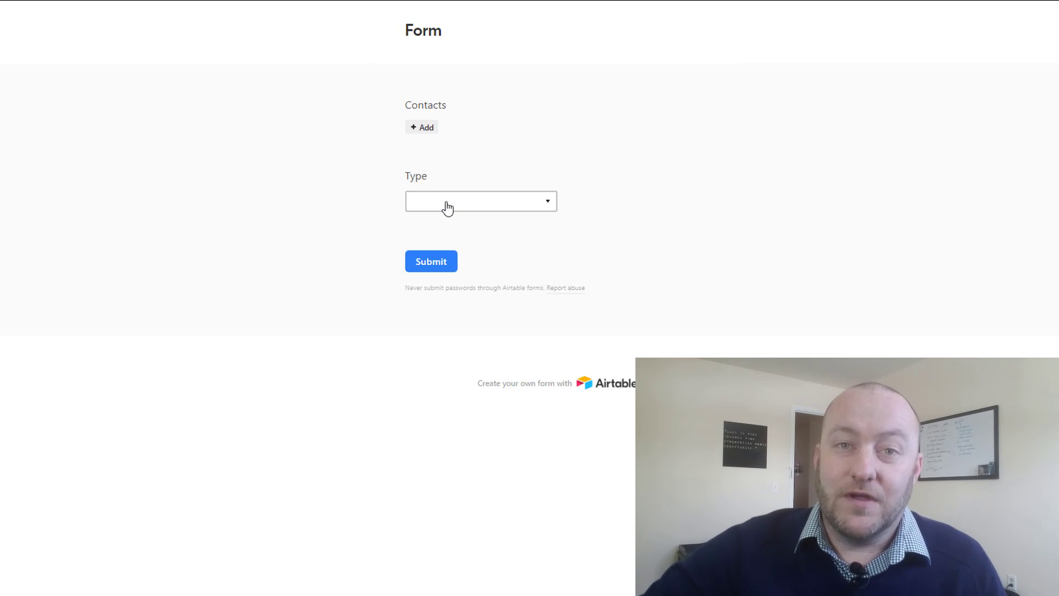